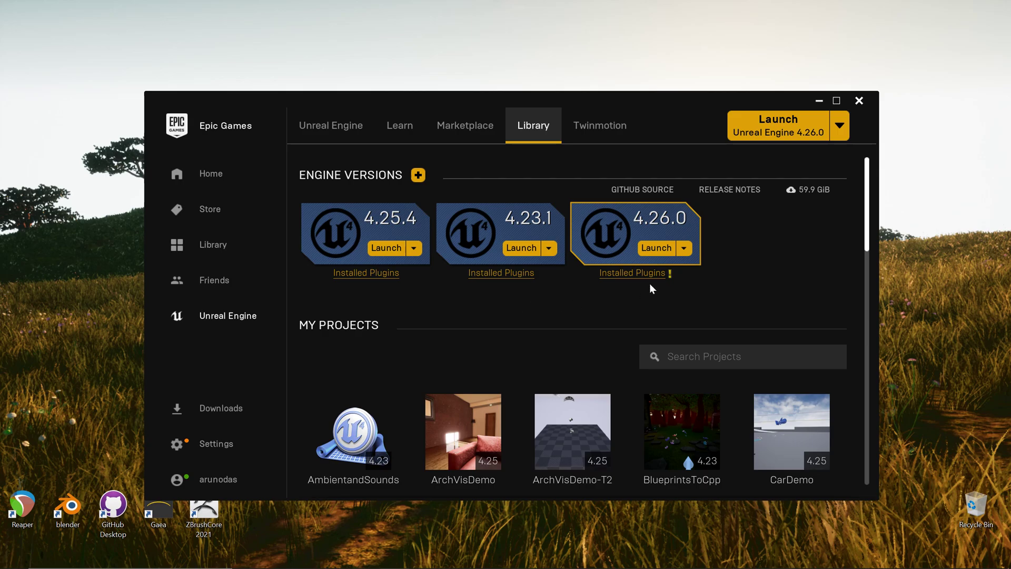
Launch Unreal Engine 4.26.0 and choose the Third Person template from the Games category for a new project
mouse_move(647, 222)
click(774, 129)
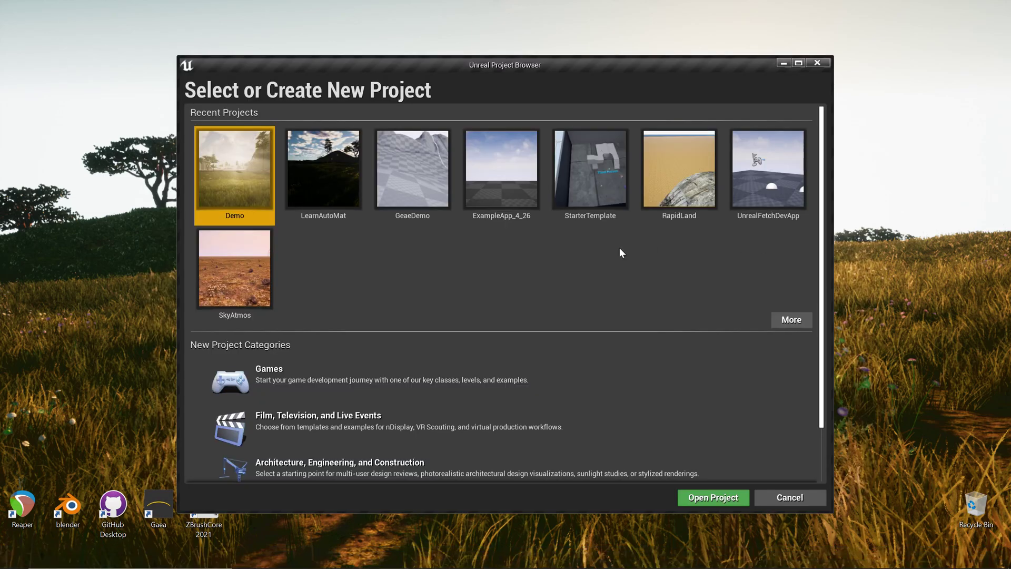
click(422, 371)
click(636, 497)
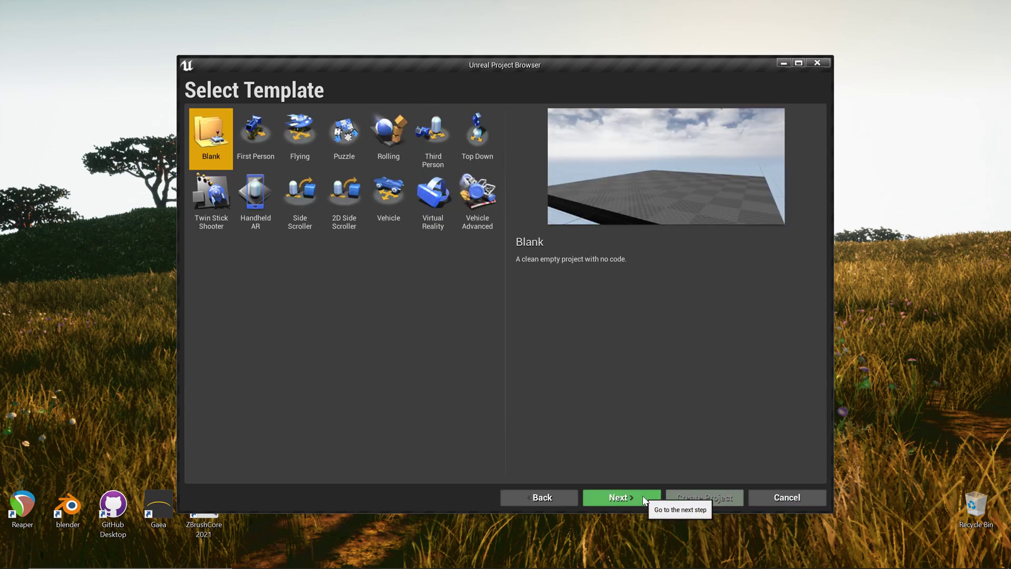
click(433, 138)
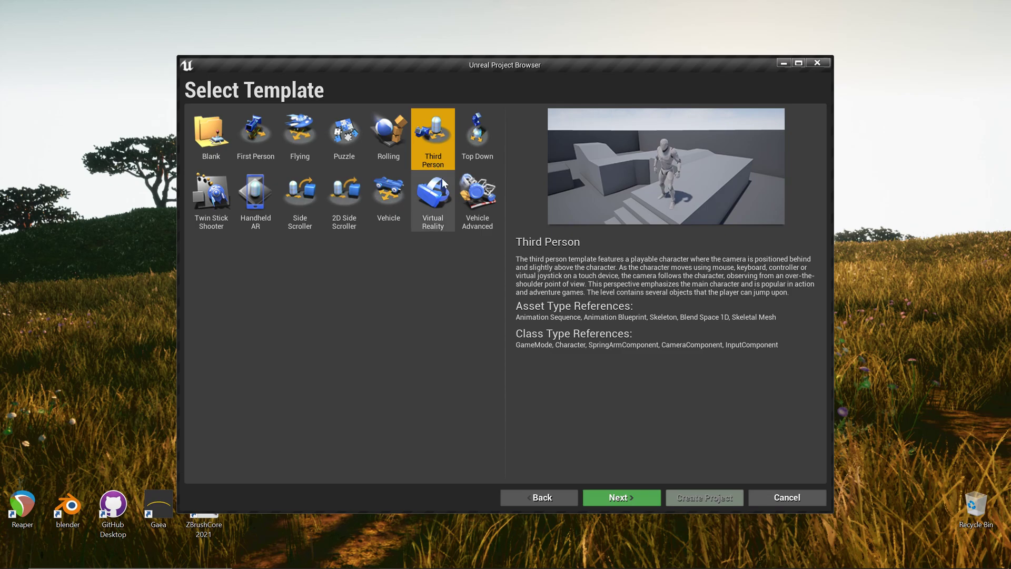
click(623, 494)
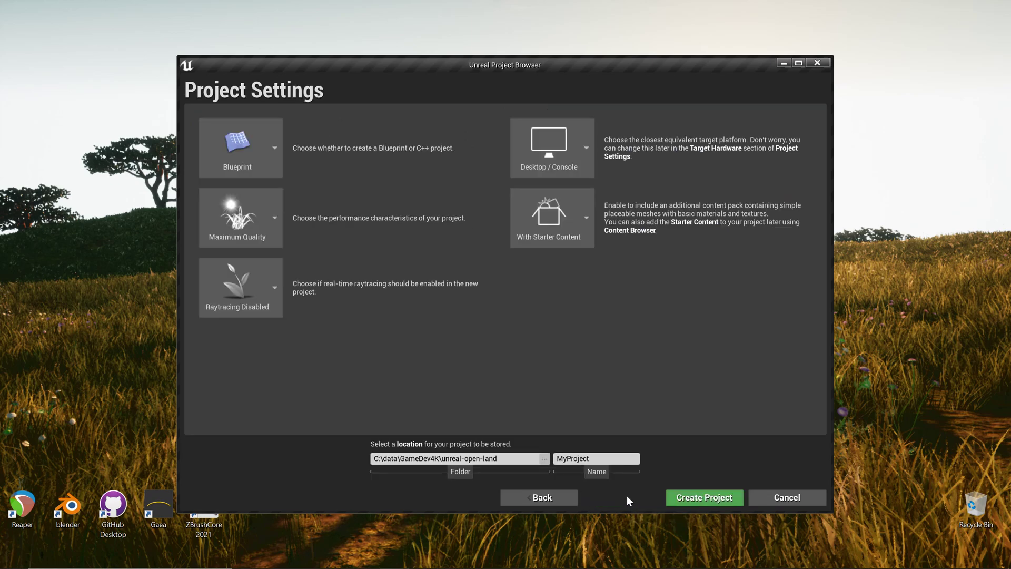
Create the project on the desktop with No Starter Content and the name DemoLand
click(588, 215)
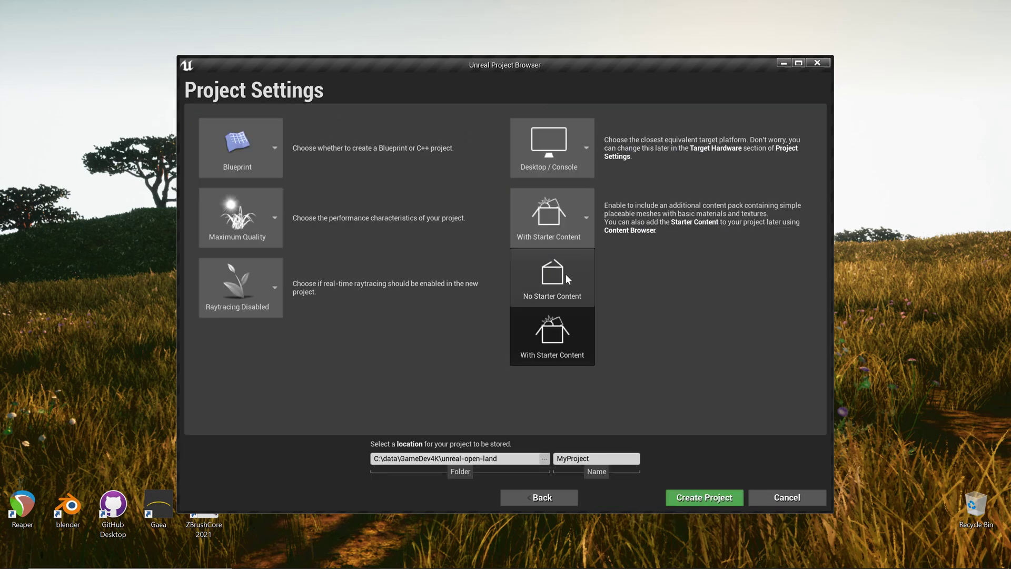
click(564, 283)
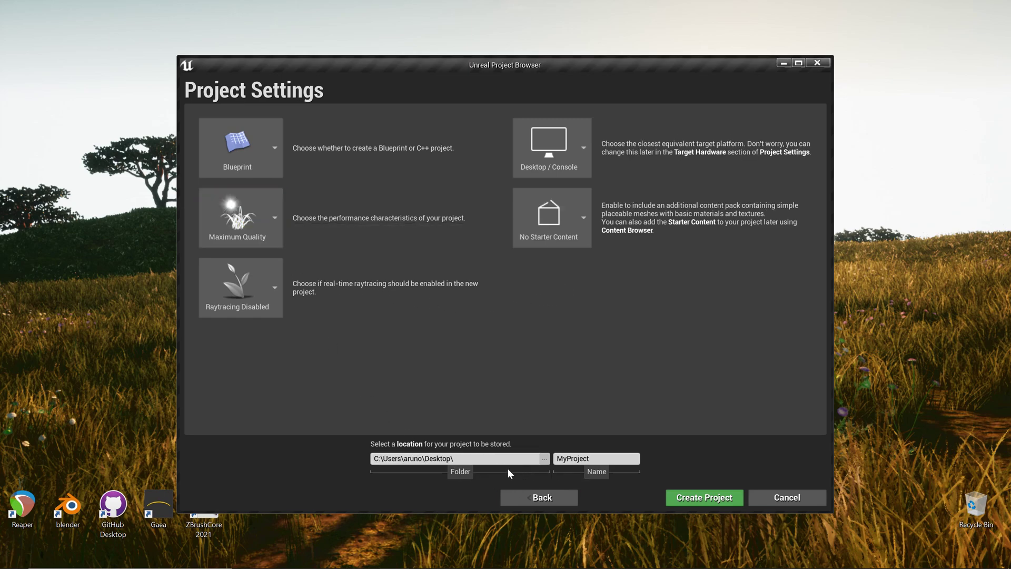
double_click(573, 458)
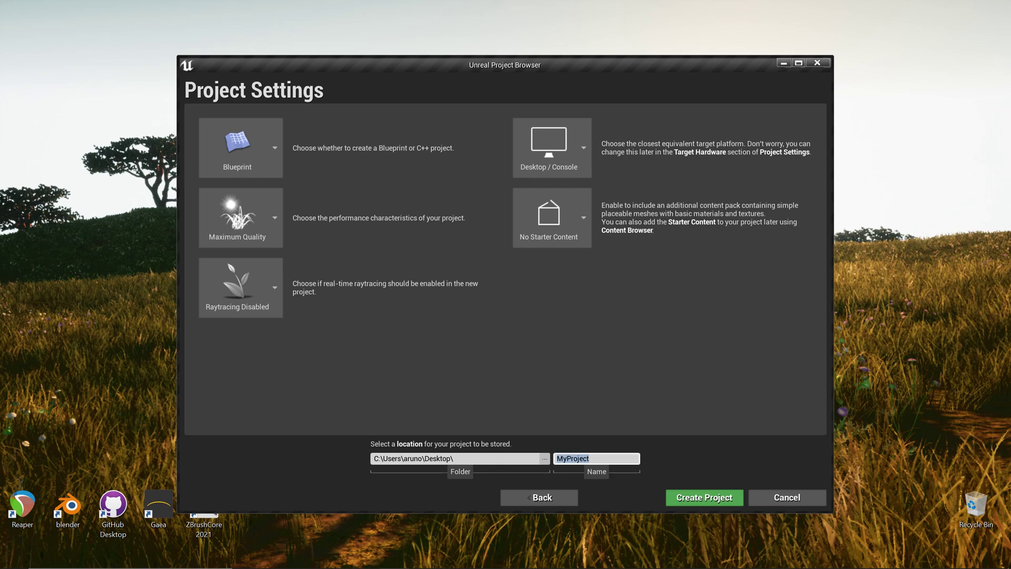
text(Demo)
click(700, 499)
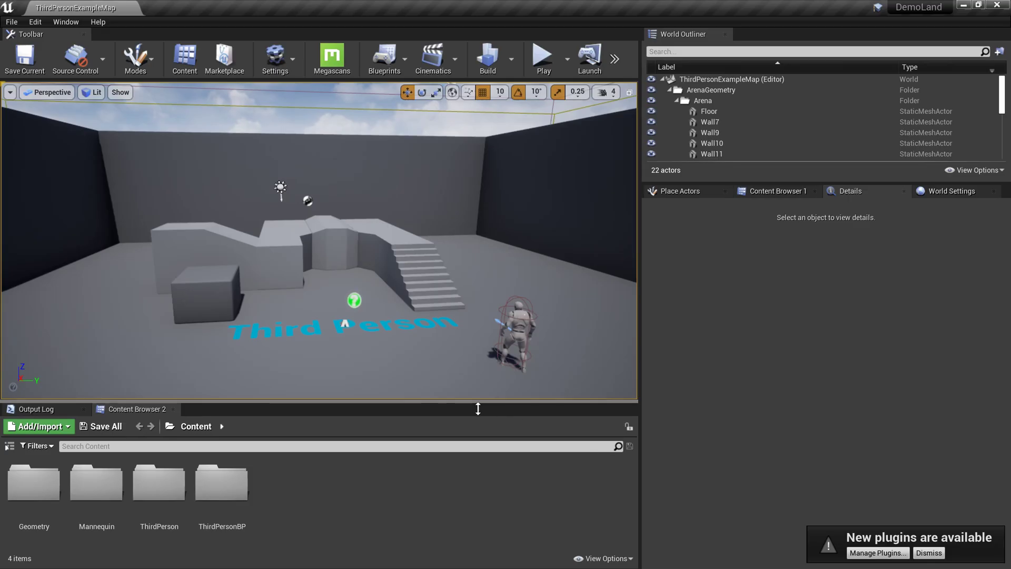
Show the root Content folder in Content Browser 1 and create a new level from the Empty Level template
click(772, 191)
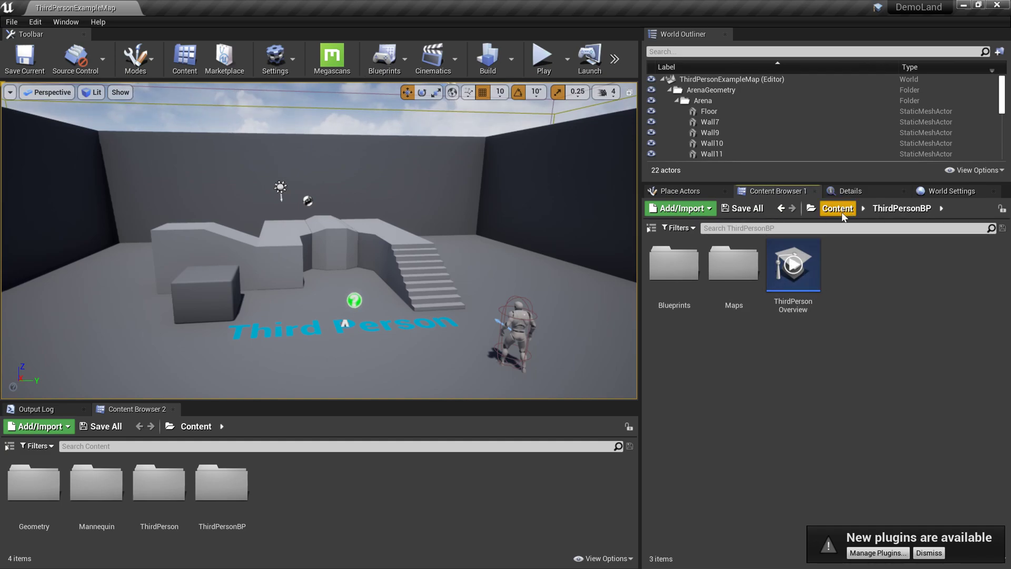
click(842, 209)
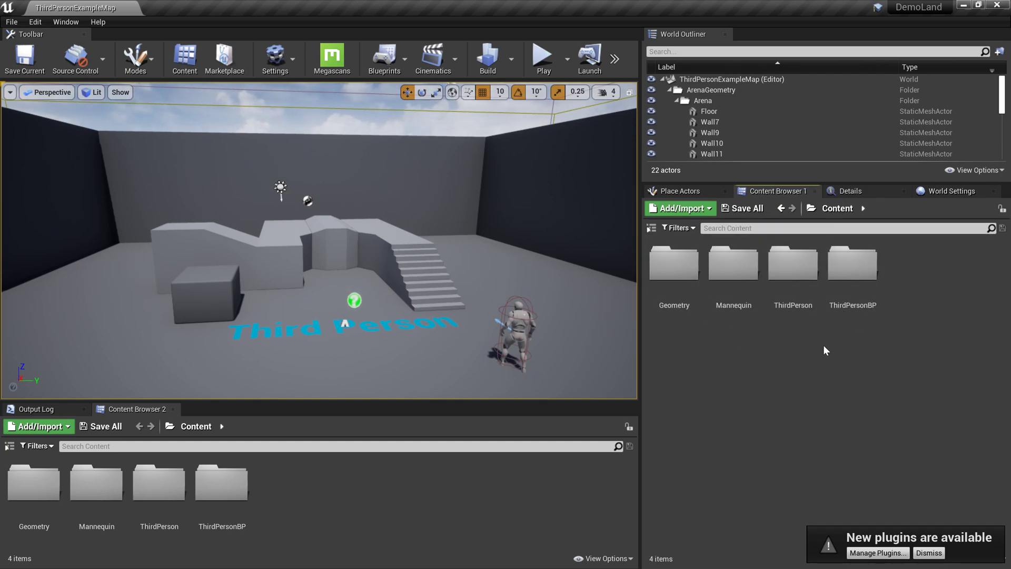
click(13, 25)
click(44, 46)
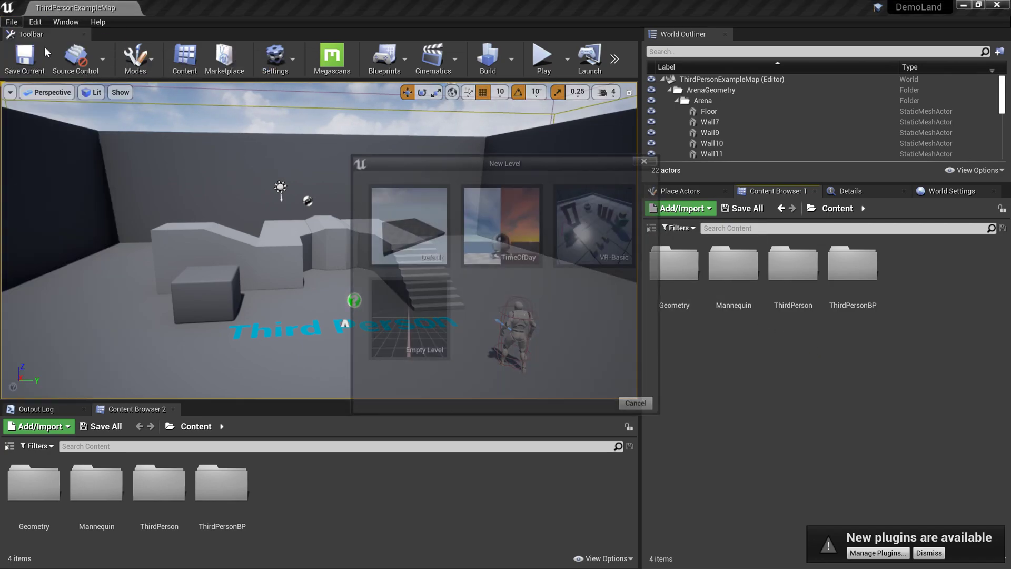
click(414, 318)
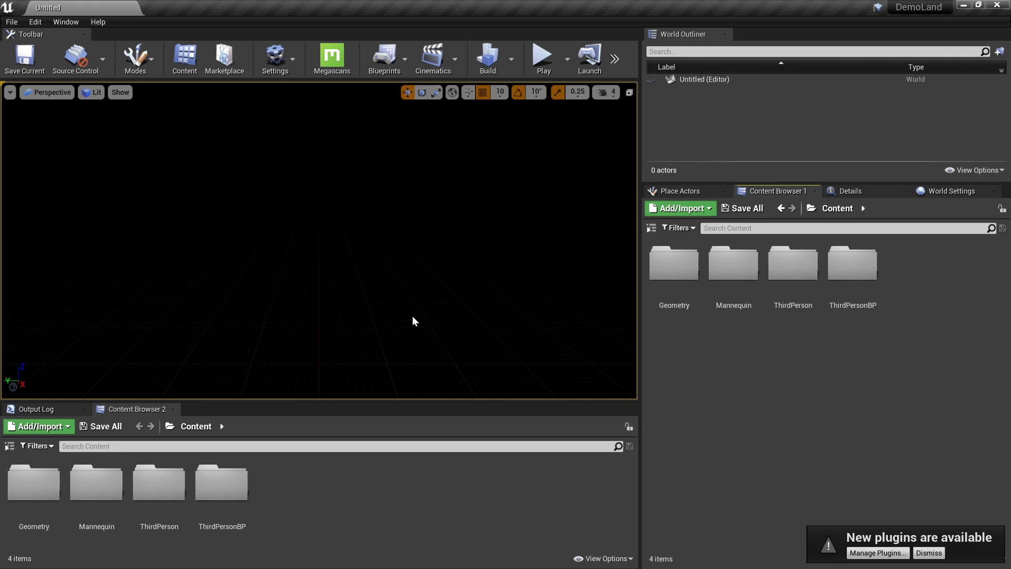
Save the empty level as MainMap in the root Content folder
click(25, 58)
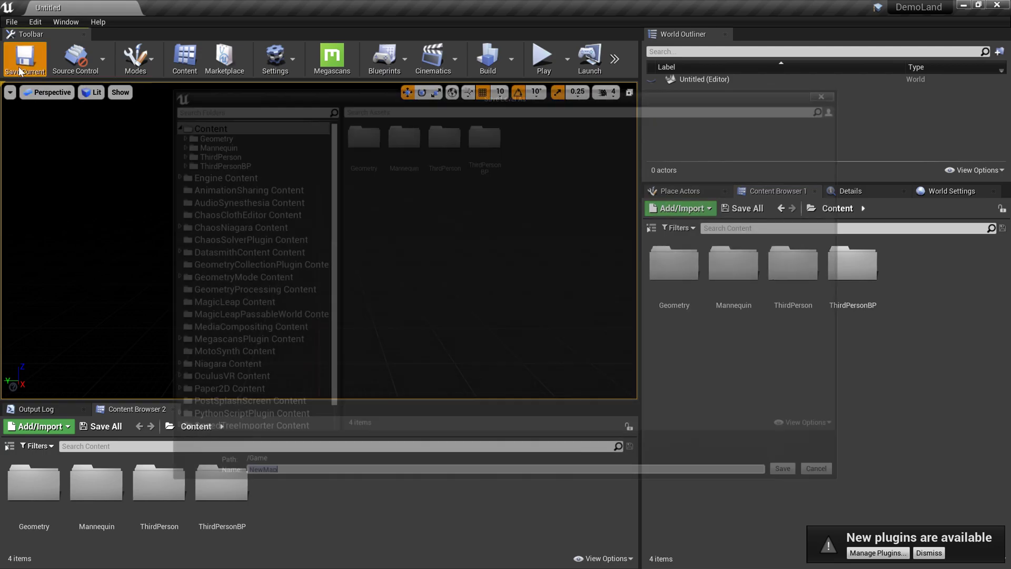
click(206, 123)
click(269, 476)
text(mainMap)
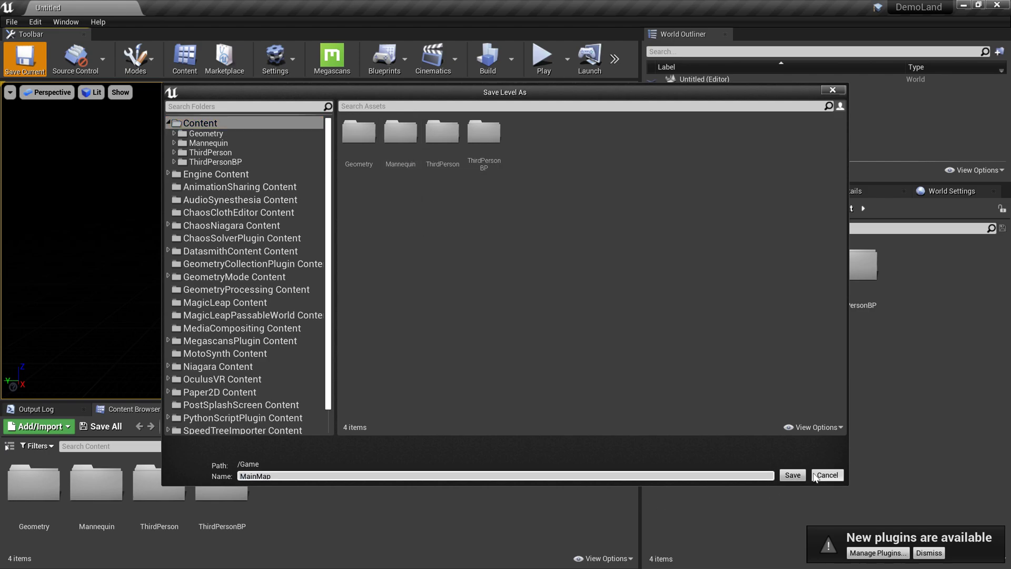
click(793, 475)
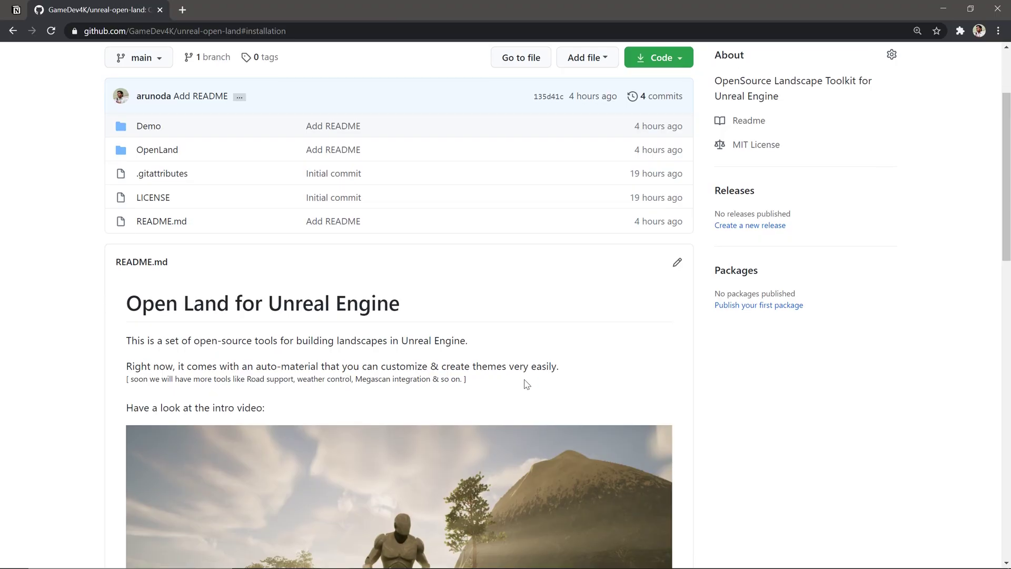
Switch to the browser and read the Installation instructions in the unreal-open-land README on GitHub
scroll(526, 390, down, 8)
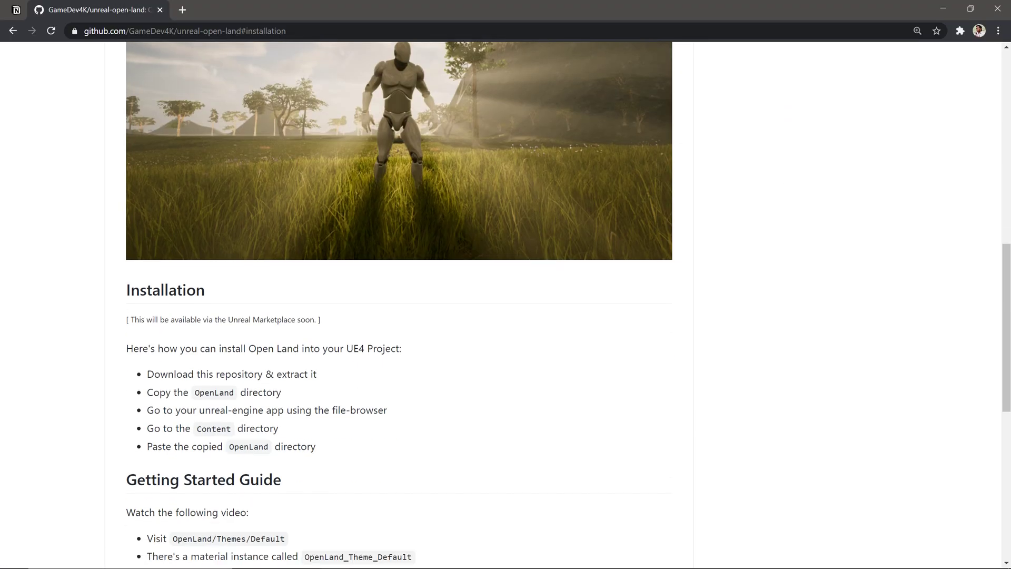
drag(316, 446, 142, 348)
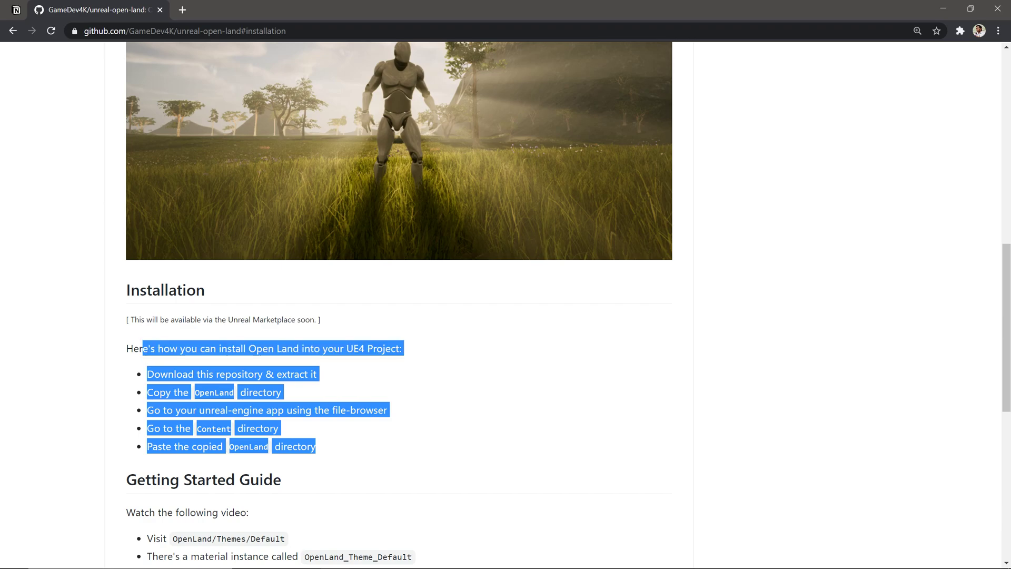
click(420, 438)
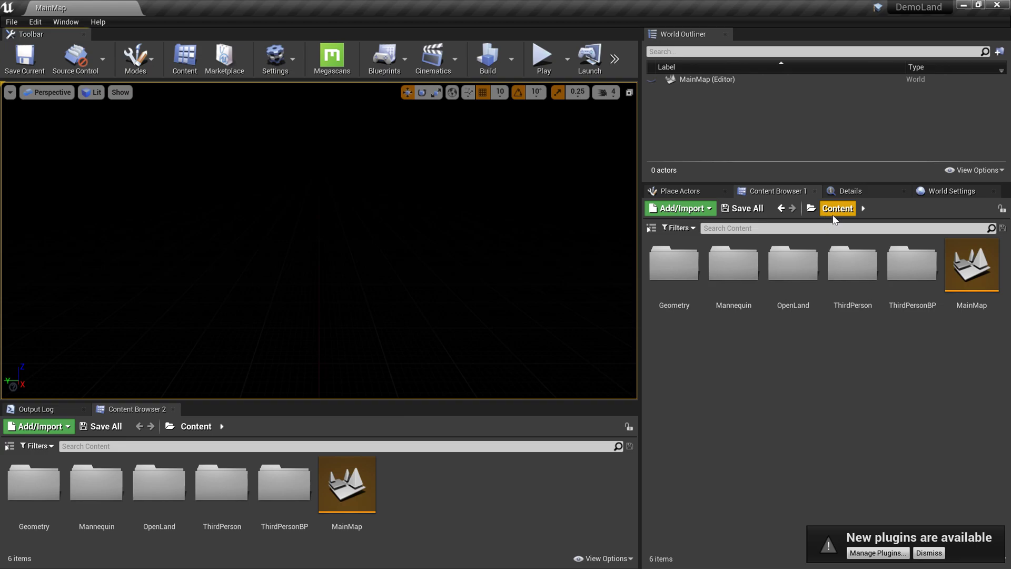
Switch to the Unreal Editor and open the Content/OpenLand/Themes/Default folder
double_click(793, 266)
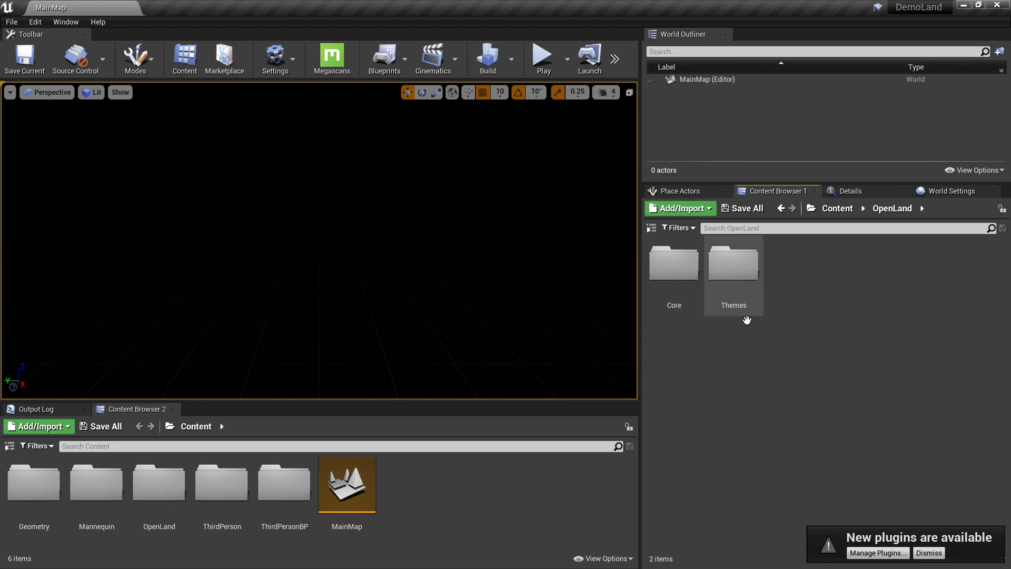
click(744, 280)
double_click(745, 281)
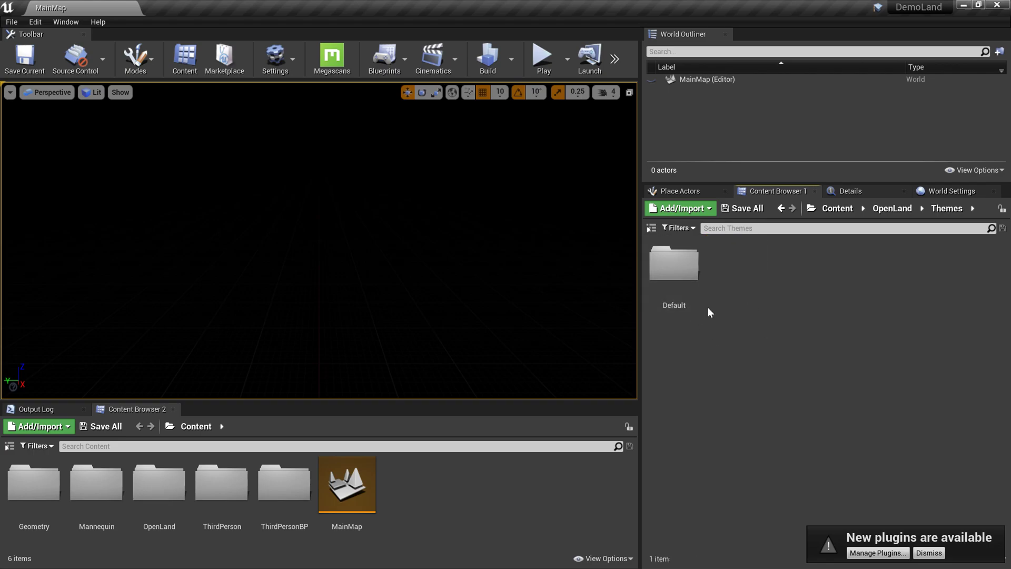
double_click(686, 275)
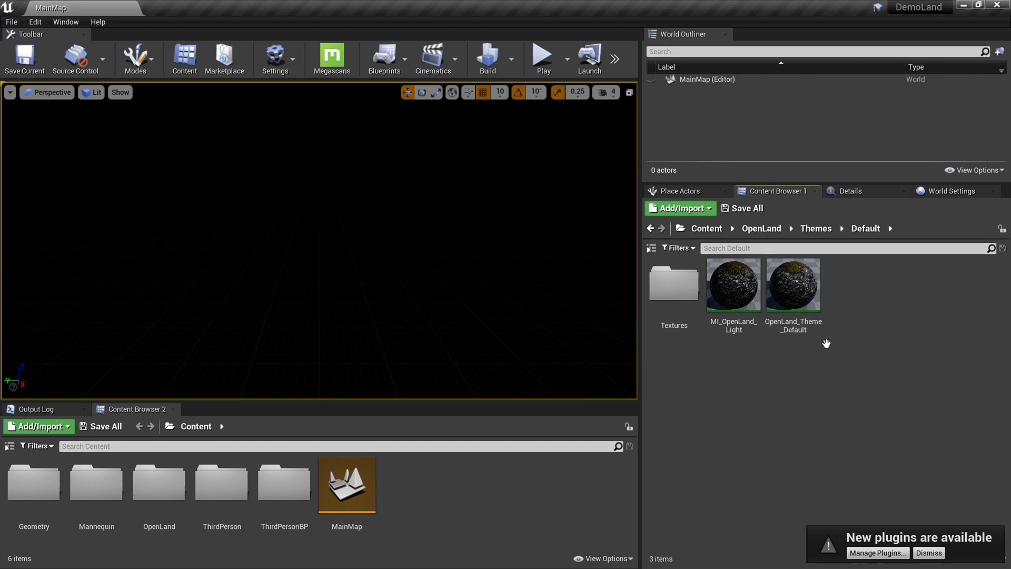
Find the Directional Light actor and place it in the level
click(684, 195)
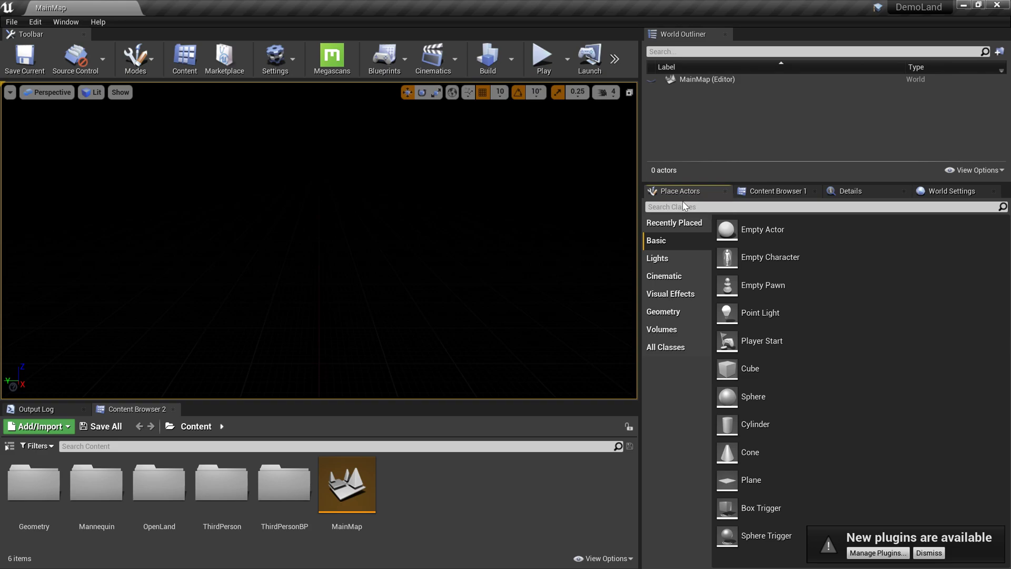
text(Dire)
drag(677, 232, 399, 268)
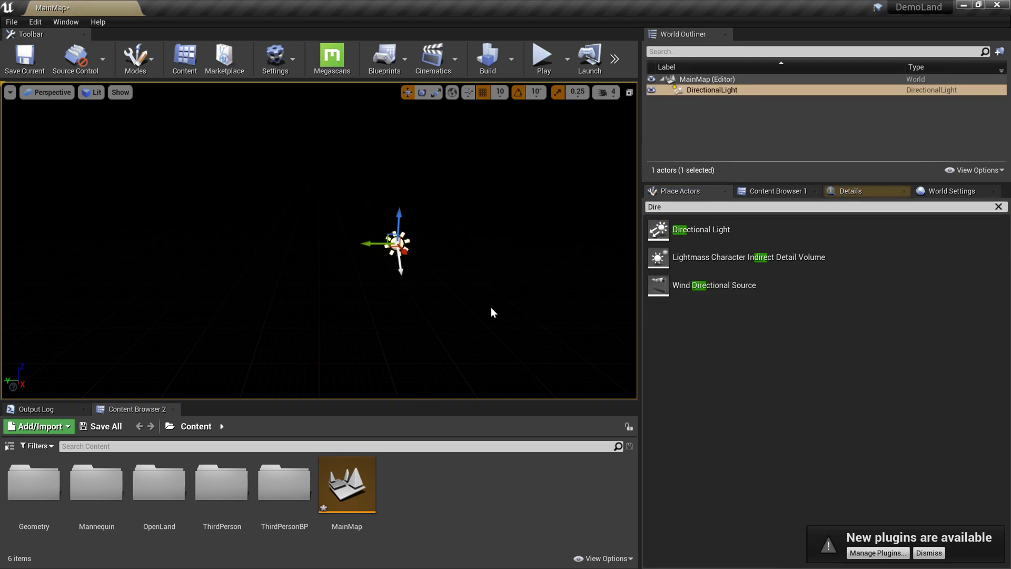
Enable Atmosphere Sun Light on the directional light
click(850, 192)
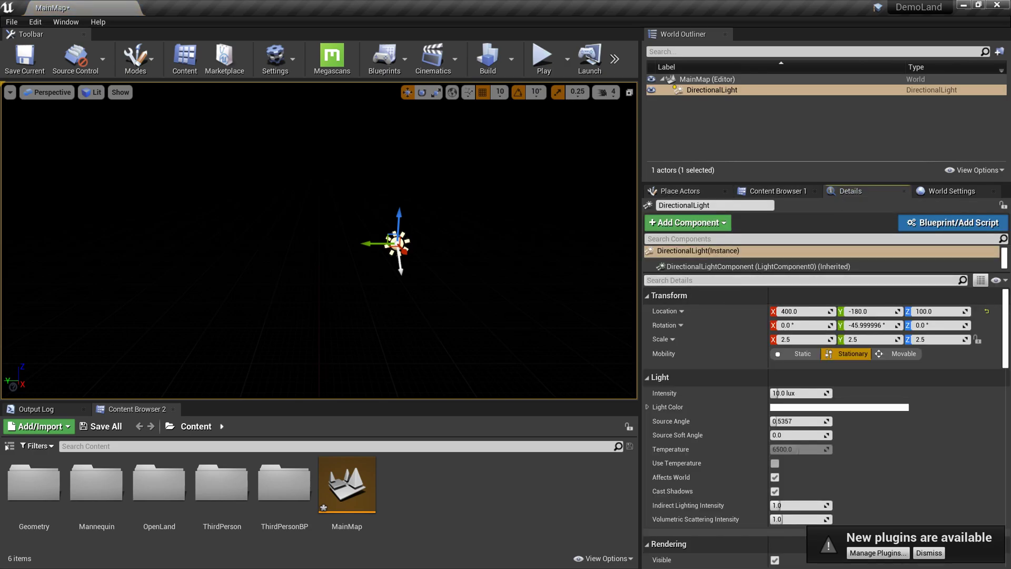
click(782, 280)
text(Sun)
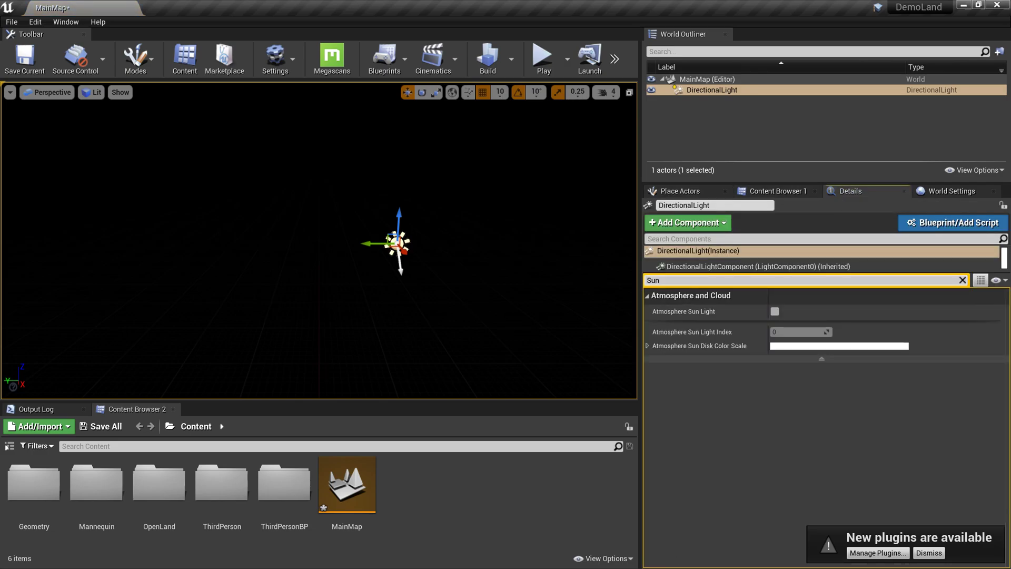
click(776, 311)
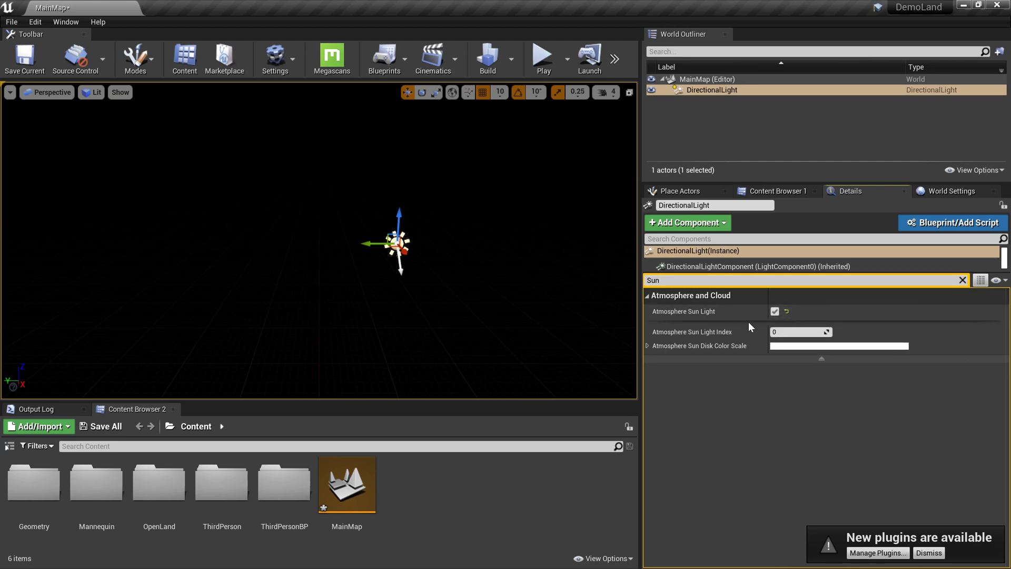
Place a Sky Light in the level and enable its Real Time Capture option
click(760, 190)
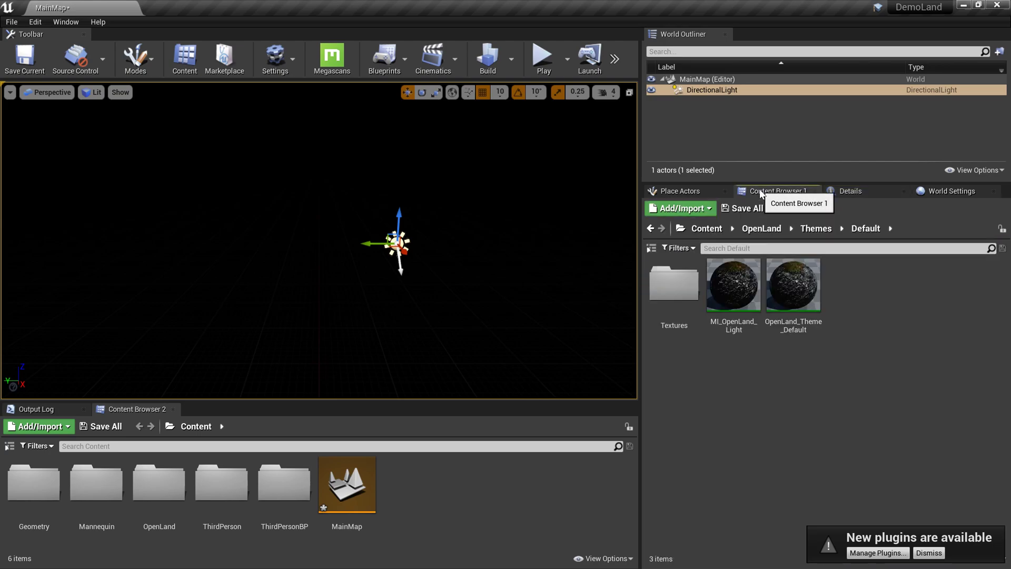
click(699, 190)
text(Dire)
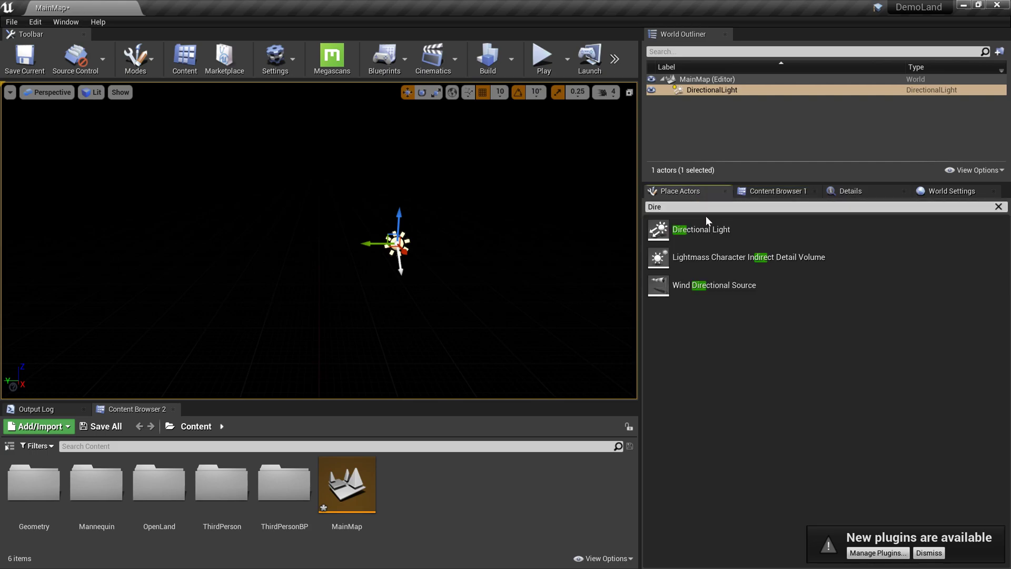
key(BackSpace)
key(BackSpace)
key(BackSpace)
key(BackSpace)
text(Sky)
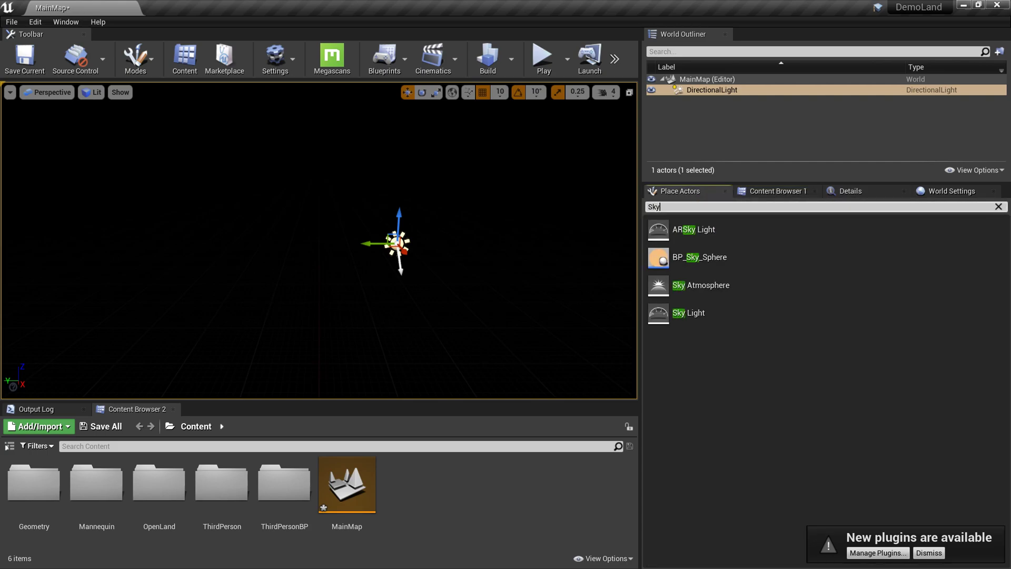
drag(716, 318, 437, 291)
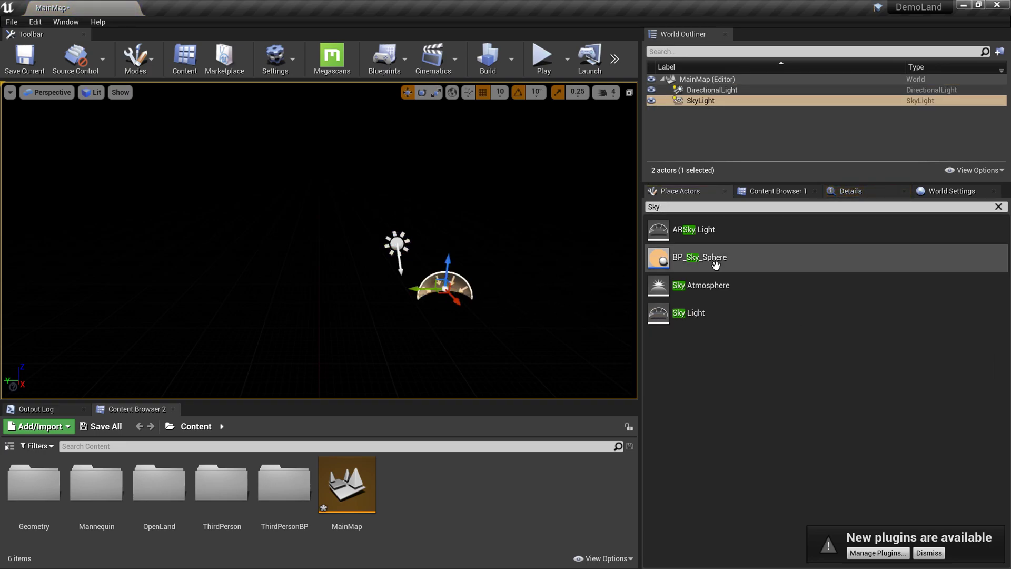
click(862, 191)
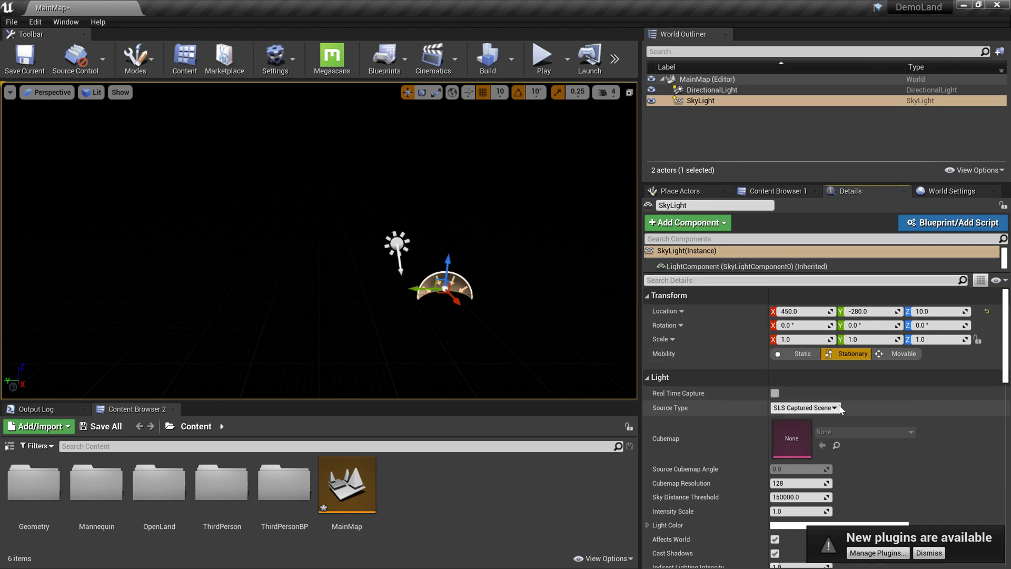
click(776, 394)
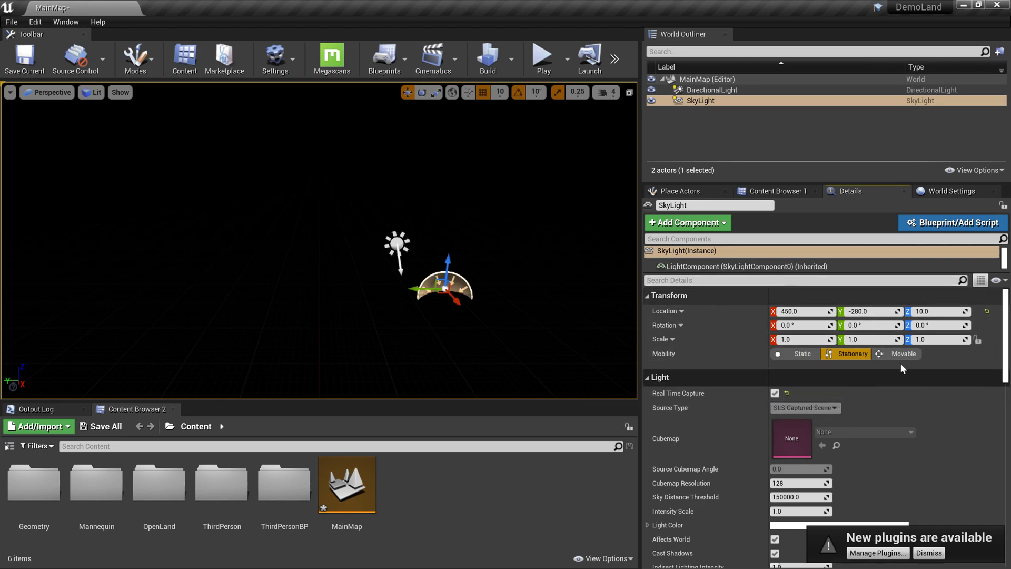
Place a Sky Atmosphere actor in the level and check the sky
click(680, 191)
click(654, 207)
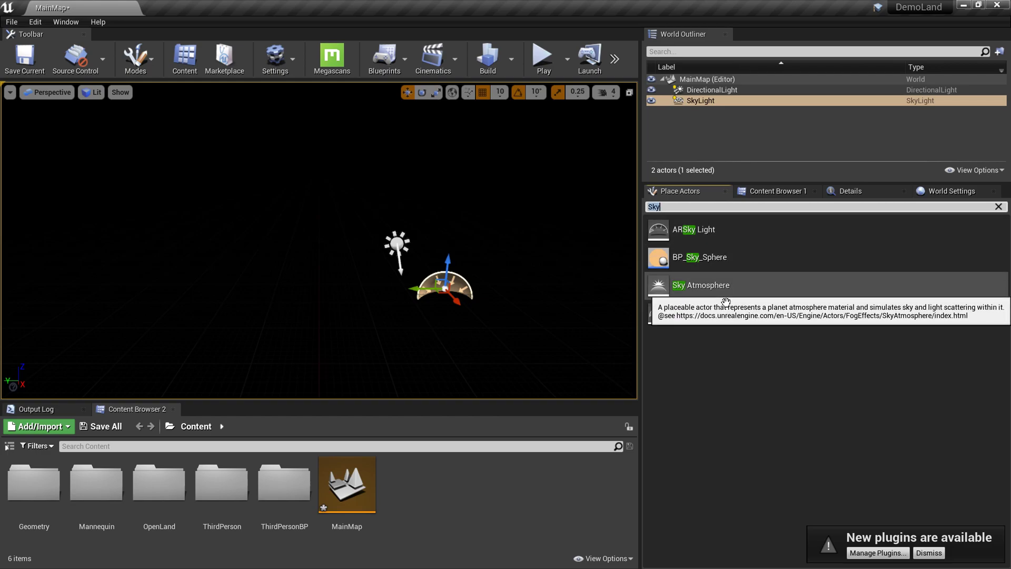
drag(701, 282, 447, 260)
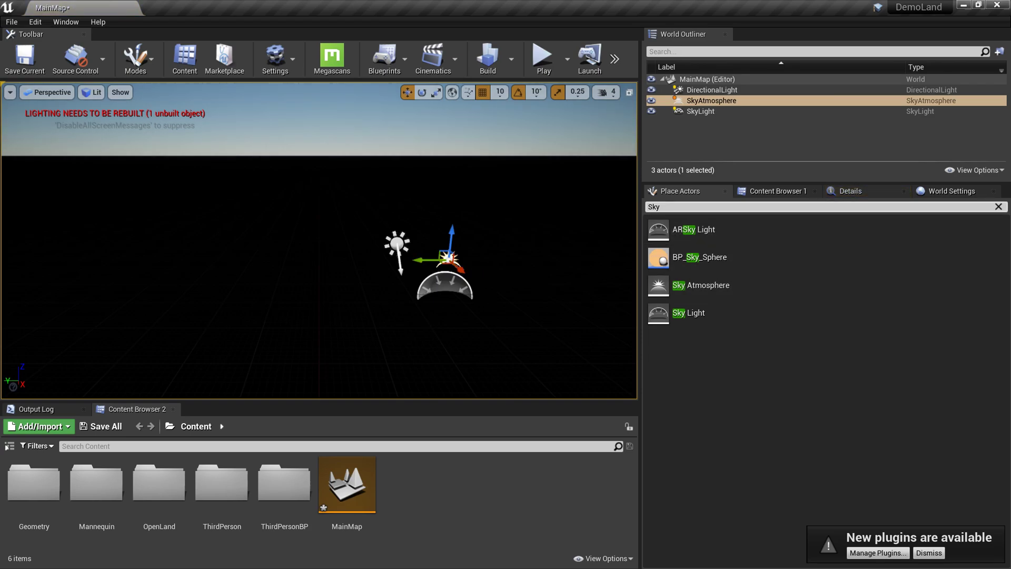
right_drag(519, 289, 542, 295)
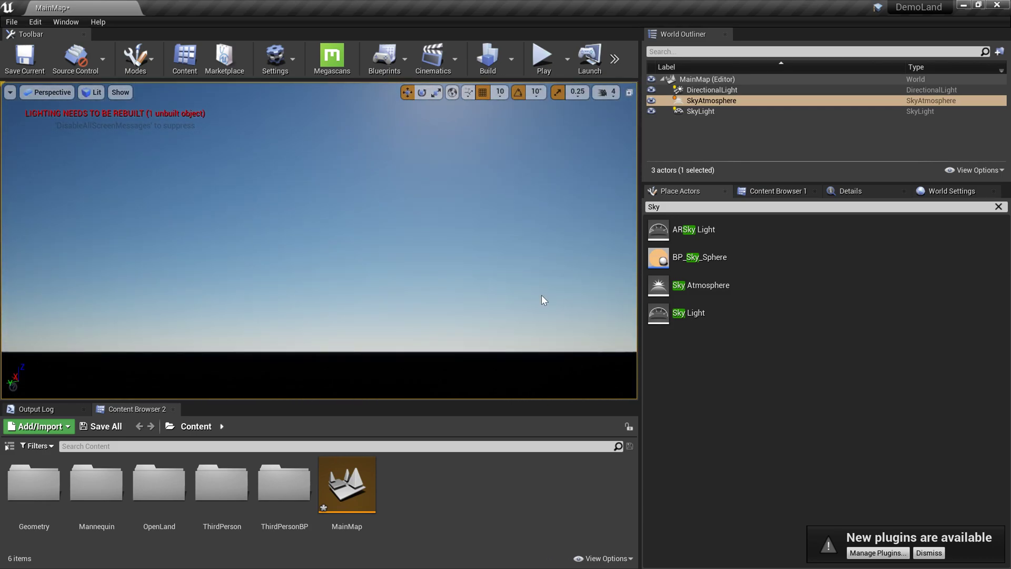
Save all changes made to the MainMap level and the project
click(11, 21)
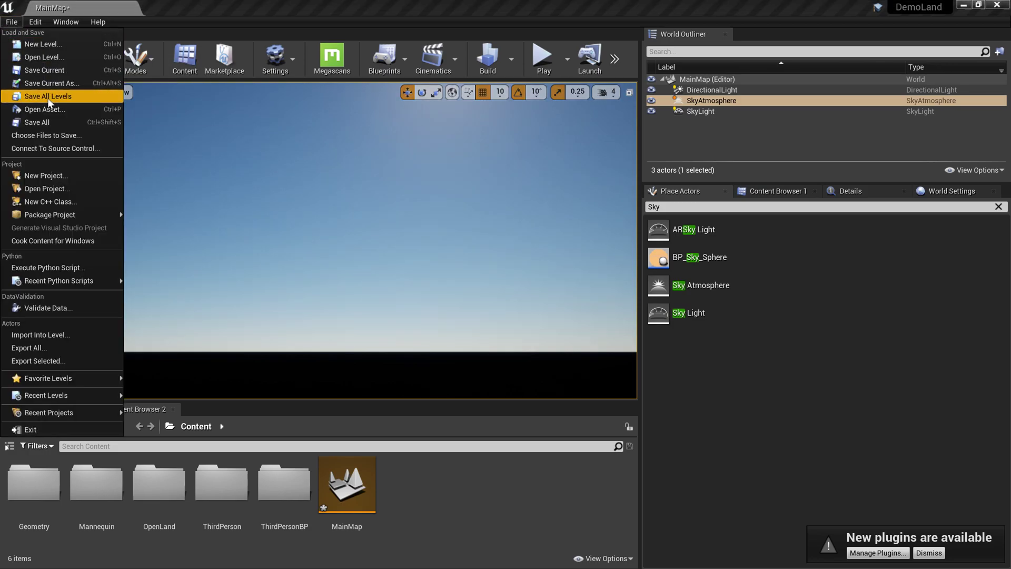
click(37, 122)
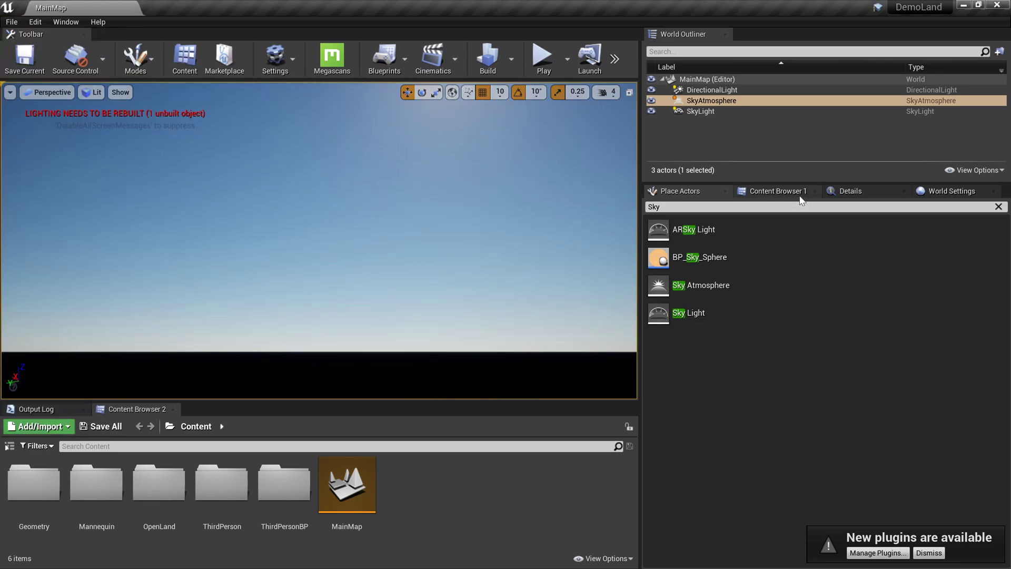
Set the mobility of the directional light and the sky light to Movable
click(857, 192)
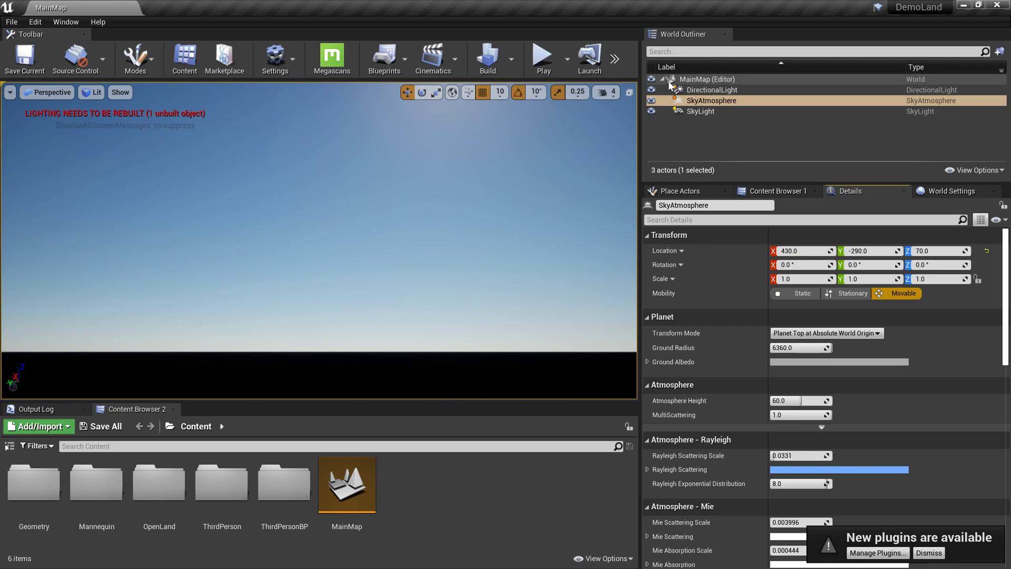
click(706, 90)
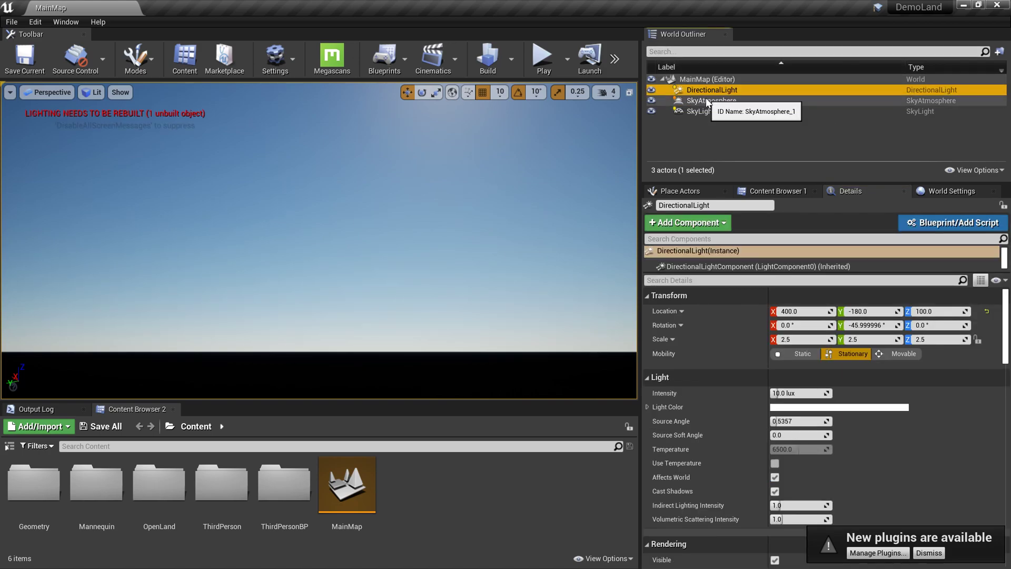
click(904, 353)
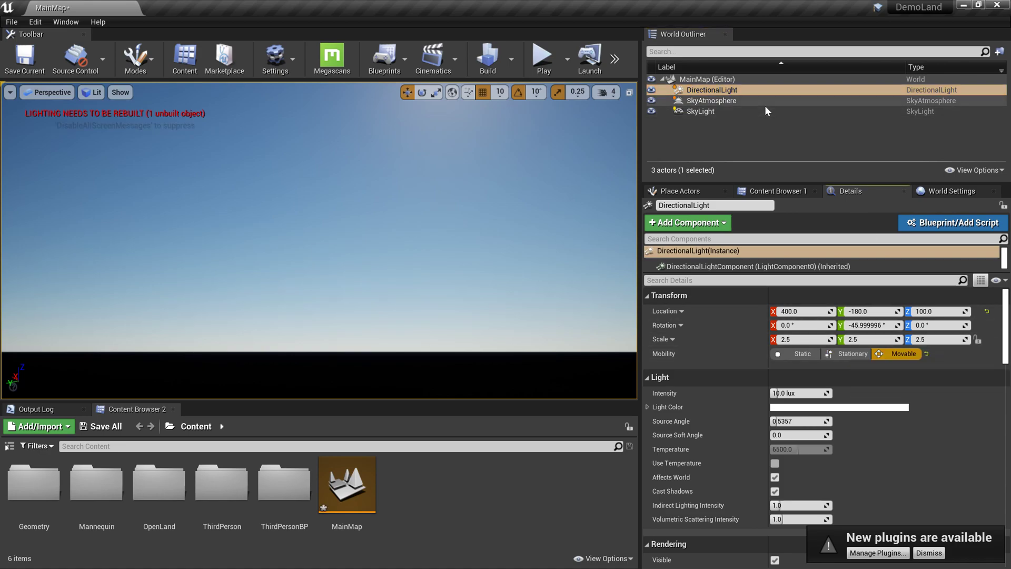
click(751, 100)
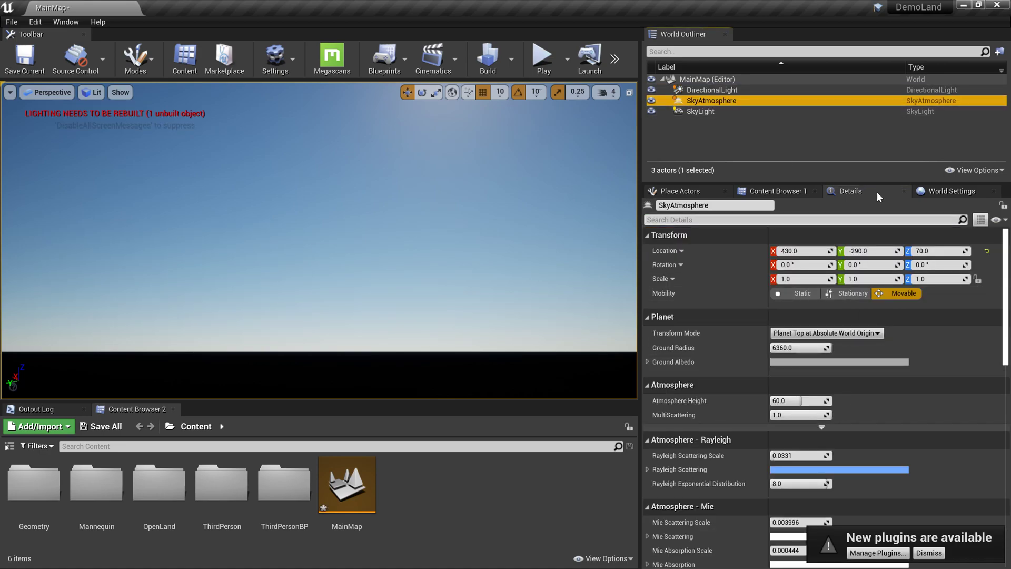
click(742, 111)
click(899, 359)
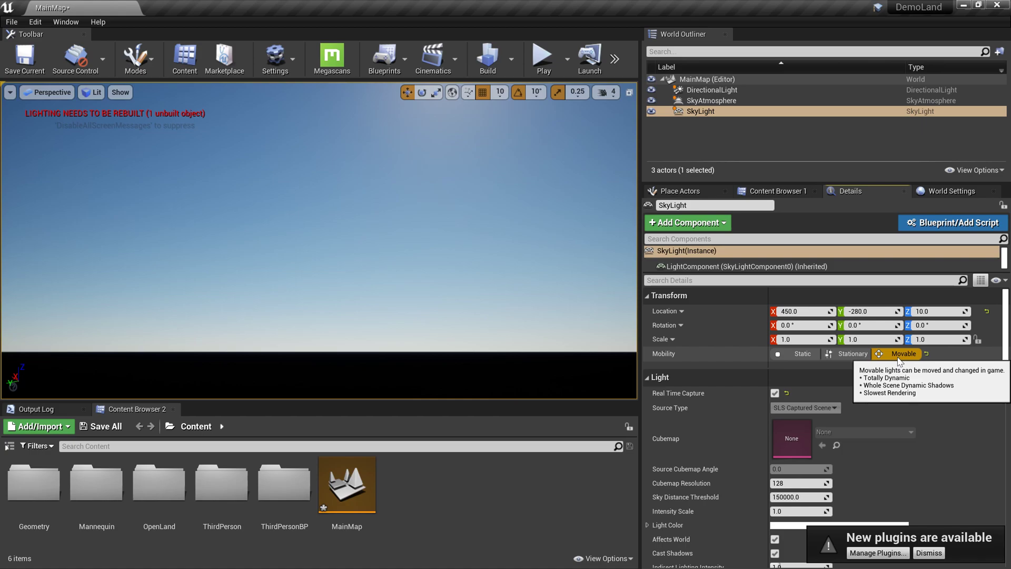
Create a new landscape in Landscape mode using the OpenLand_Theme_Default material
mouse_move(319, 240)
right_down()
mouse_move(319, 174)
mouse_move(310, 142)
mouse_move(309, 205)
mouse_move(308, 145)
mouse_move(295, 123)
mouse_move(263, 148)
mouse_move(316, 237)
right_up()
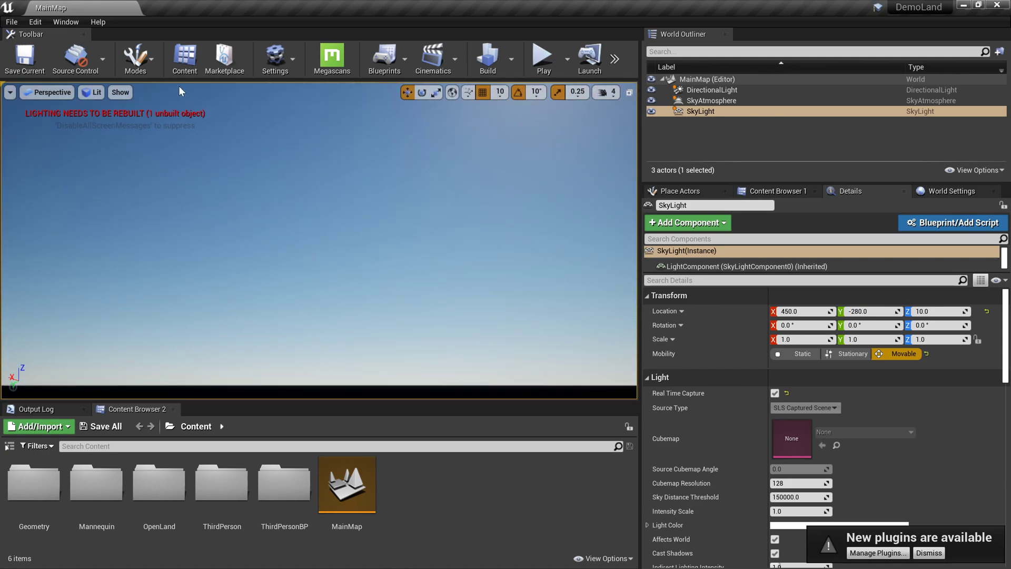
click(149, 63)
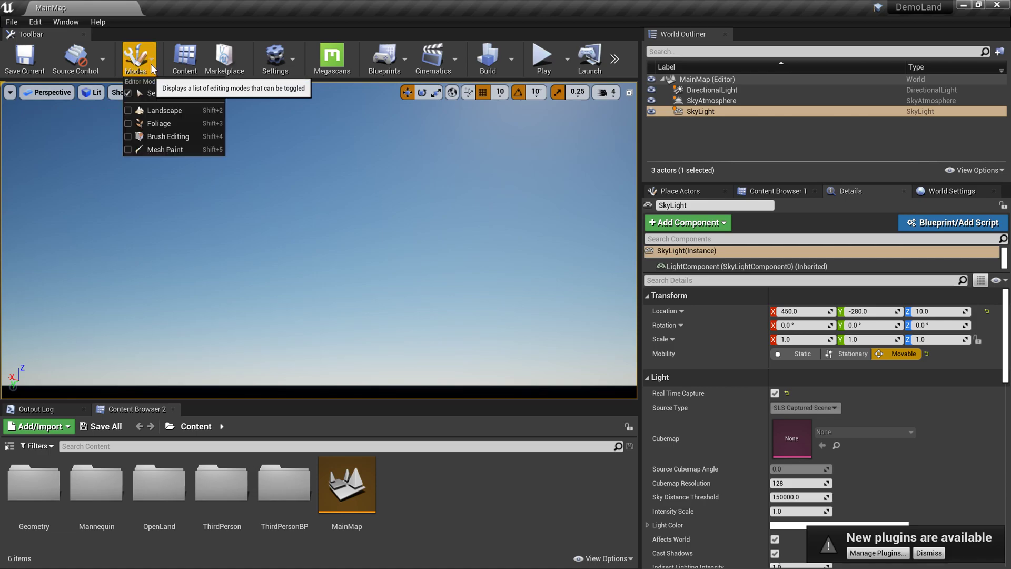
click(177, 112)
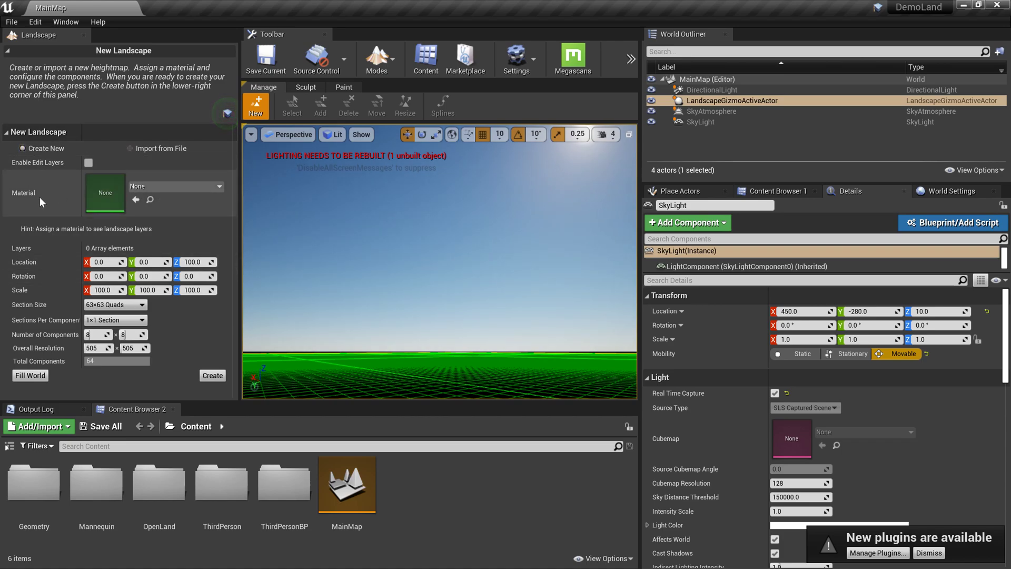
mouse_move(35, 196)
click(777, 192)
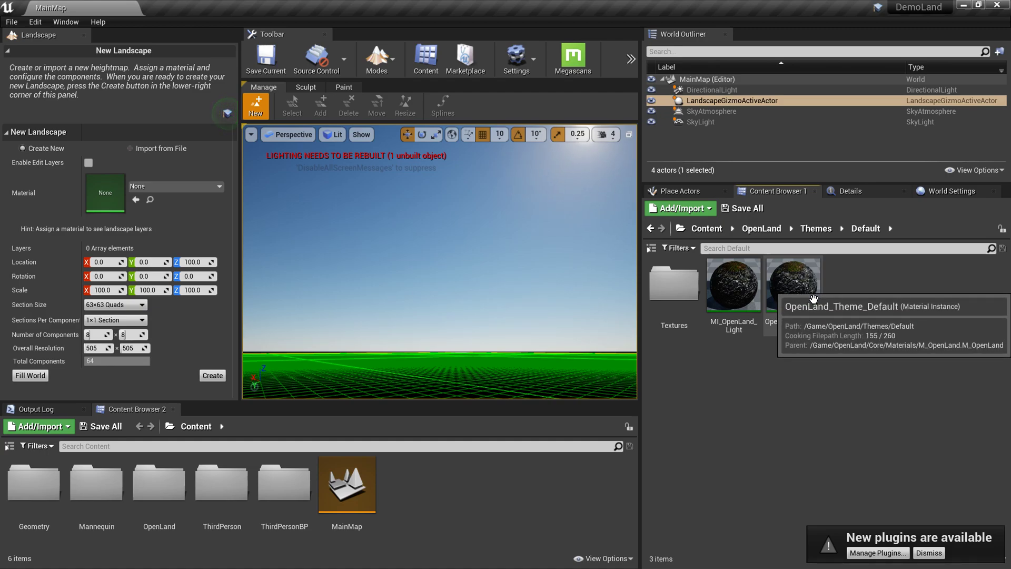
click(795, 293)
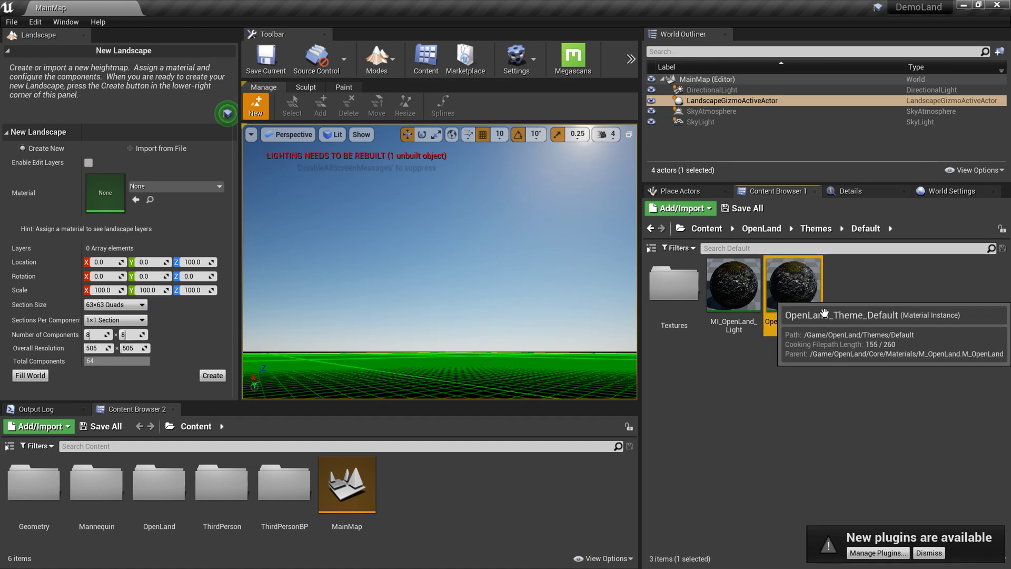
click(135, 200)
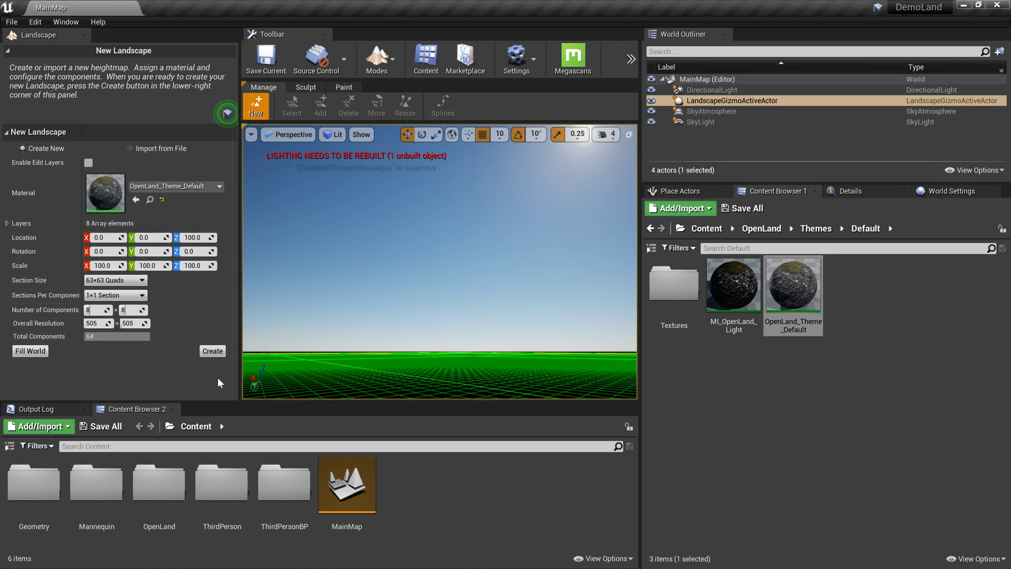
click(212, 352)
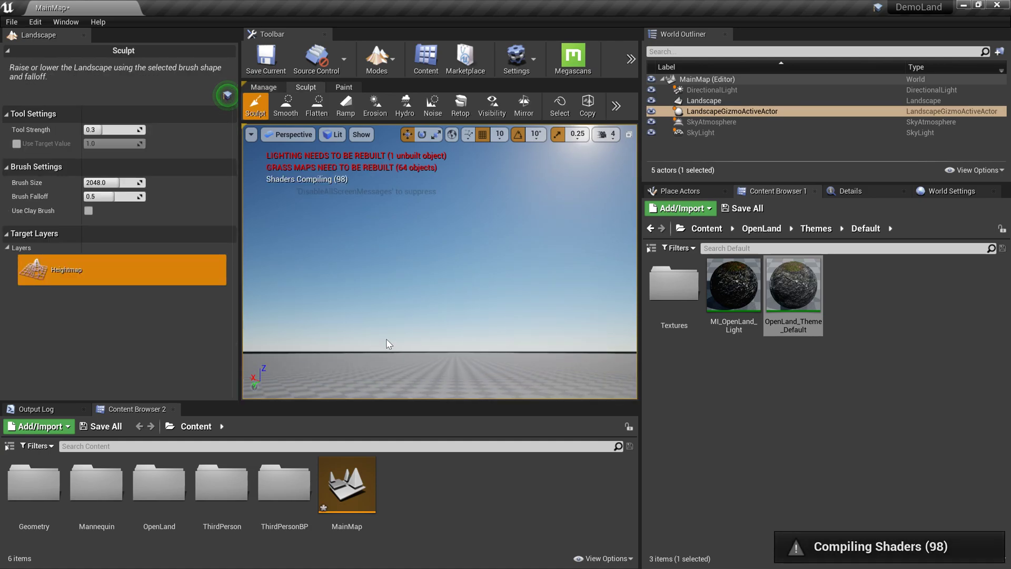
Create a weight-blended layer info object named Auto_LayerInfo in the Content folder for the landscape's Auto paint layer
mouse_move(393, 349)
right_down()
mouse_move(500, 322)
mouse_move(527, 289)
mouse_move(392, 349)
mouse_move(401, 359)
right_up()
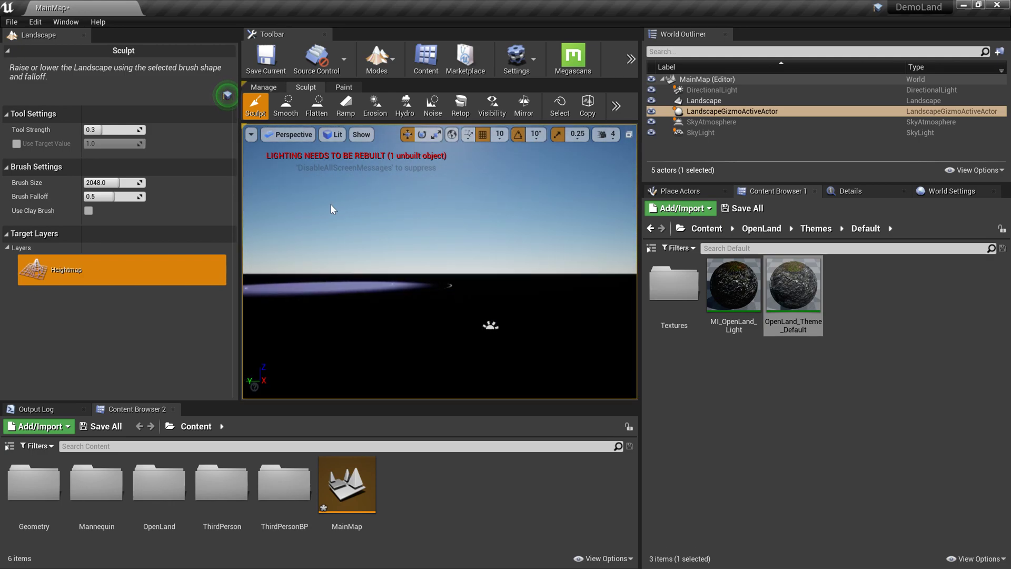
click(343, 87)
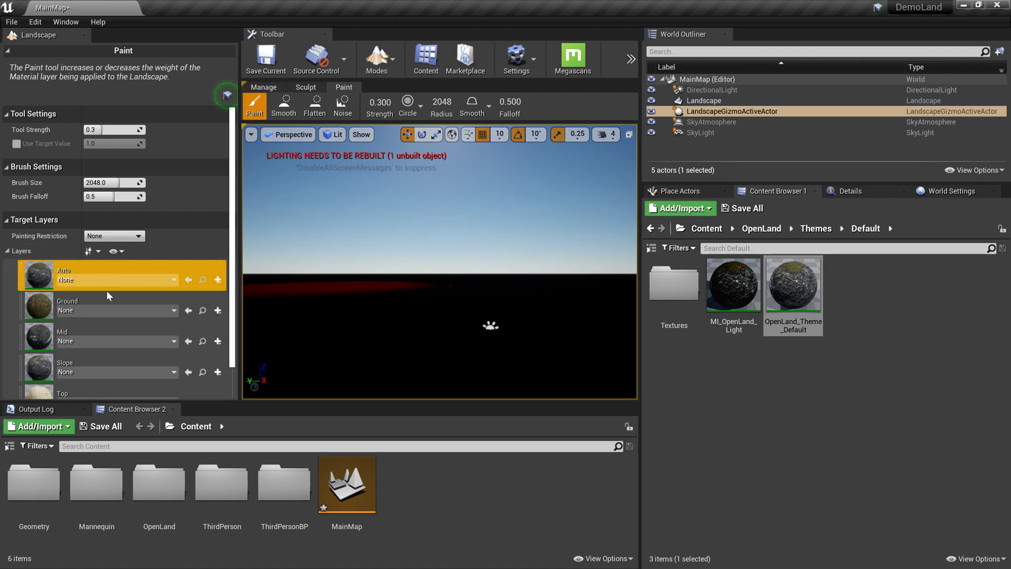
scroll(108, 291, down, 3)
scroll(112, 303, up, 3)
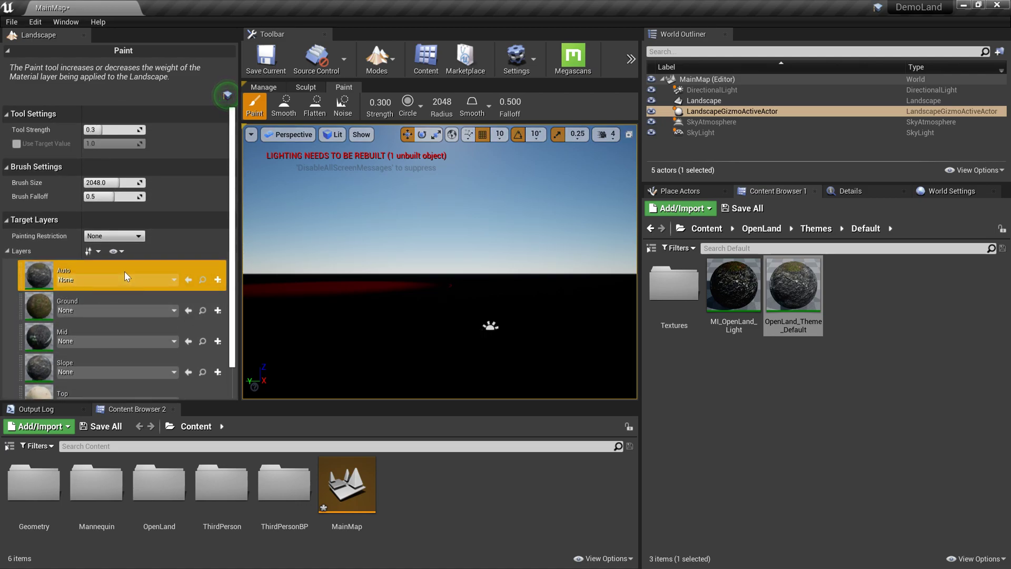
click(218, 280)
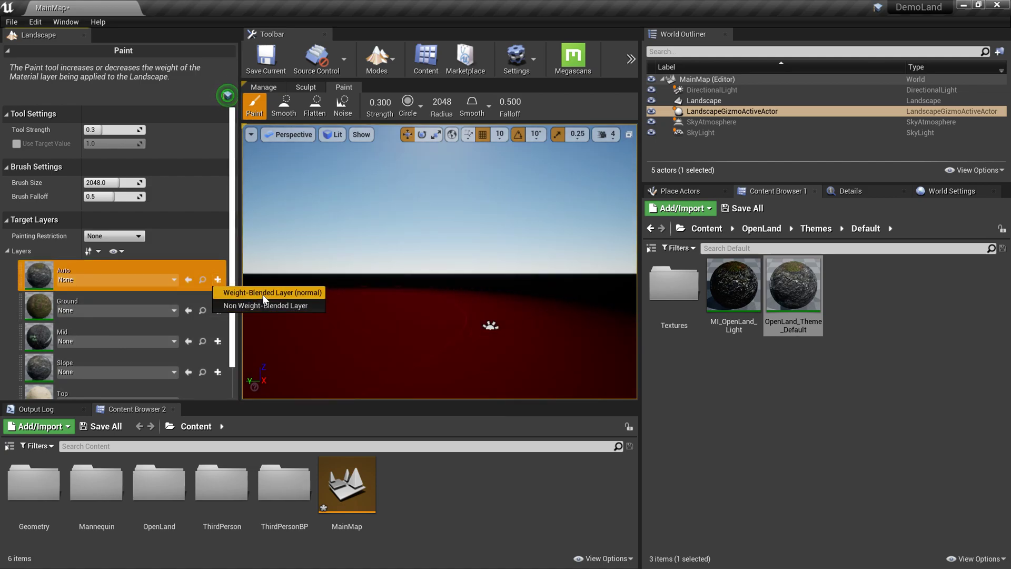
click(263, 293)
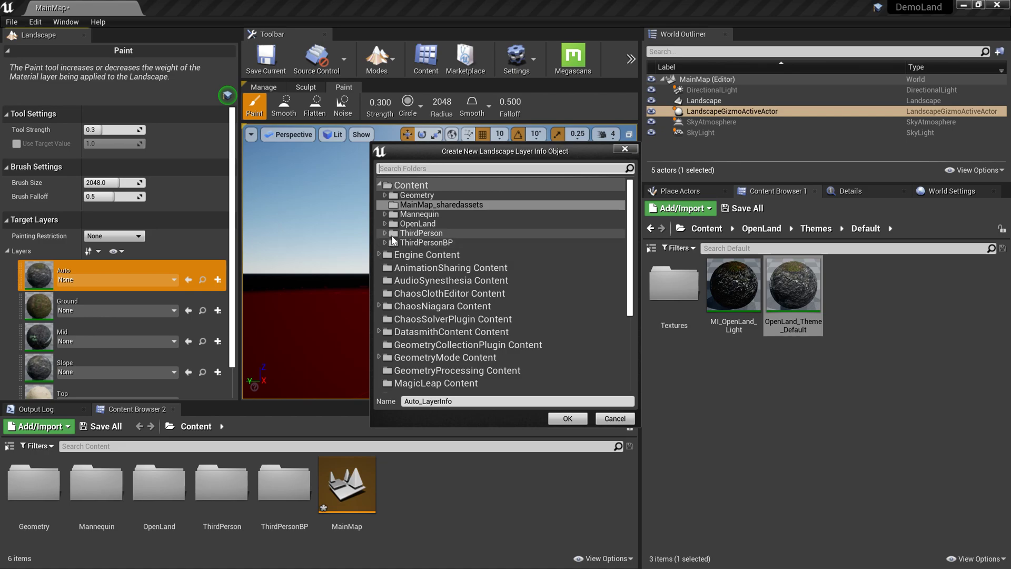
click(407, 185)
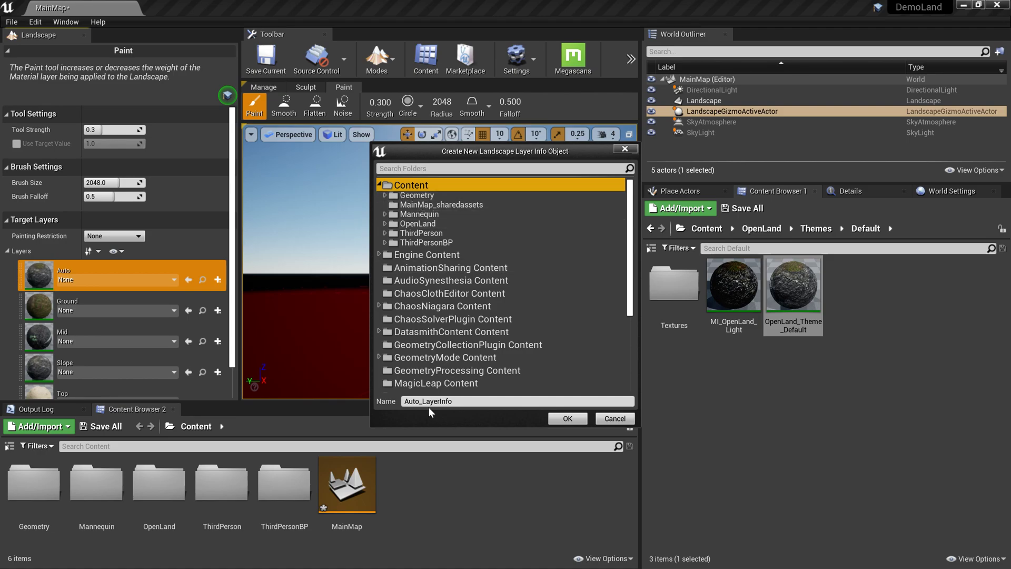
click(561, 420)
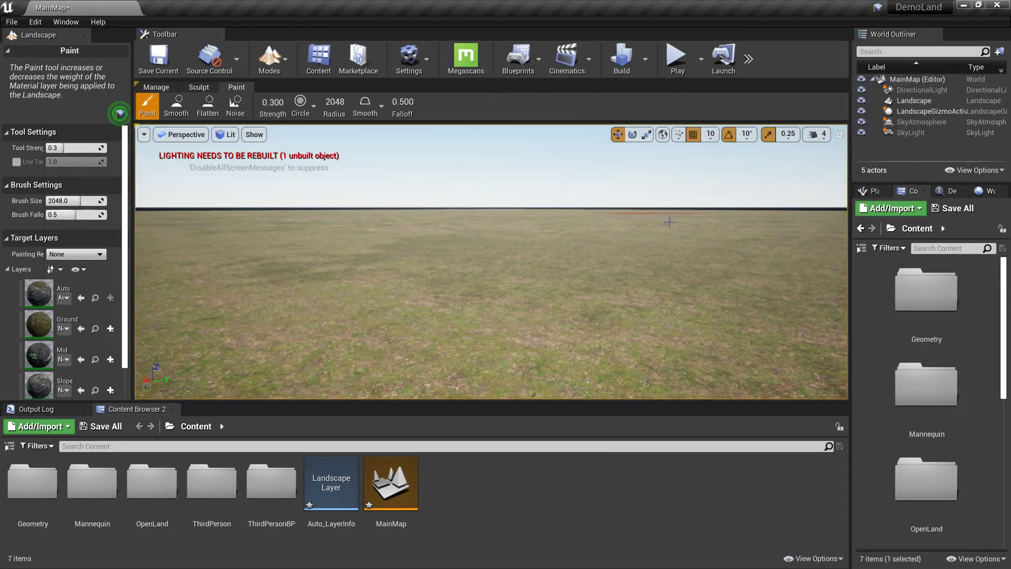
mouse_move(588, 227)
right_down()
mouse_move(484, 238)
mouse_move(484, 316)
mouse_move(482, 258)
mouse_move(424, 246)
right_up()
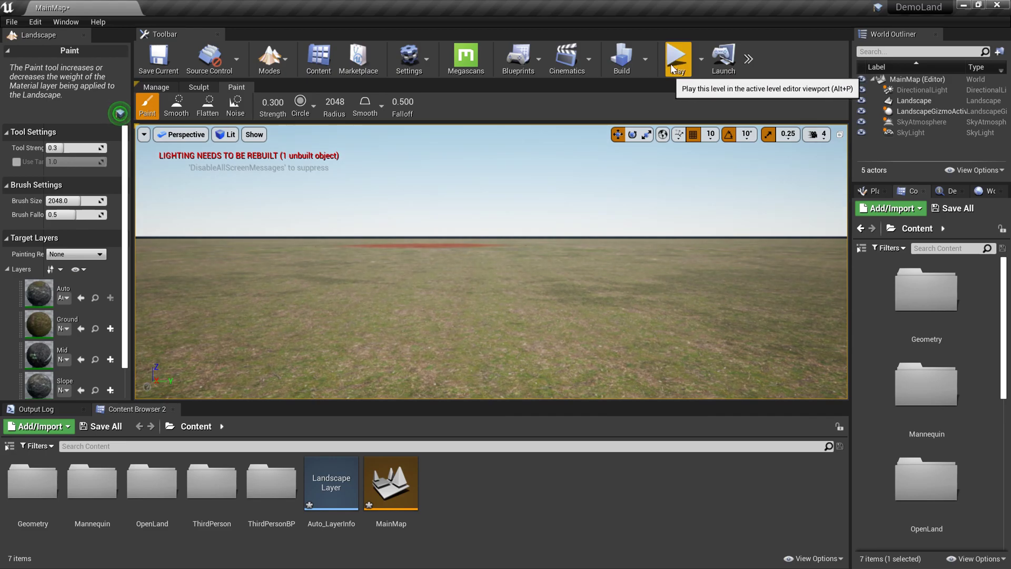
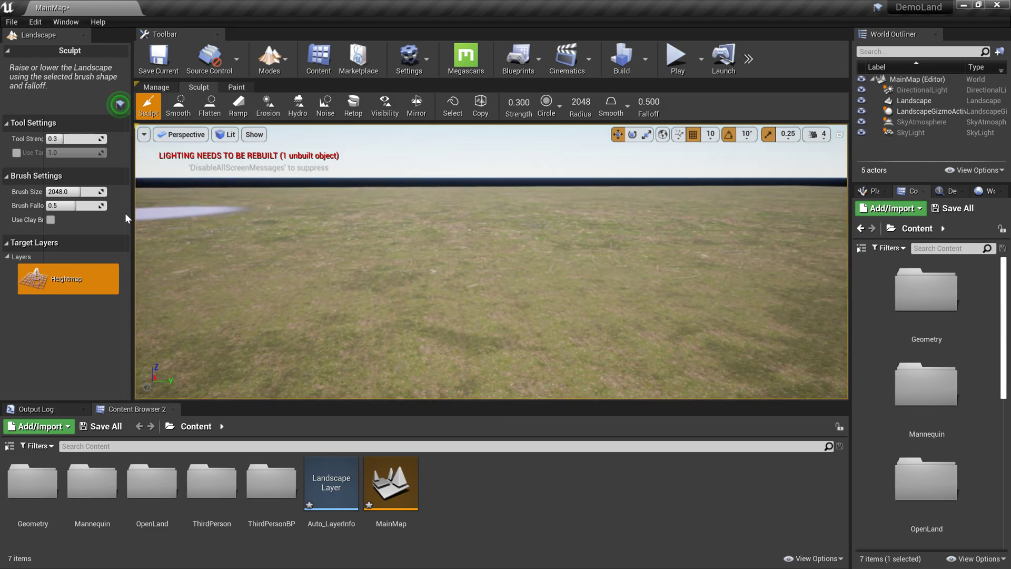
Sculpt a tall, rounded hill out of the flat landscape and inspect its slopes from several sides
mouse_move(567, 264)
right_down()
mouse_move(658, 337)
mouse_move(764, 221)
right_up()
right_drag(497, 235, 497, 316)
drag(499, 236, 494, 217)
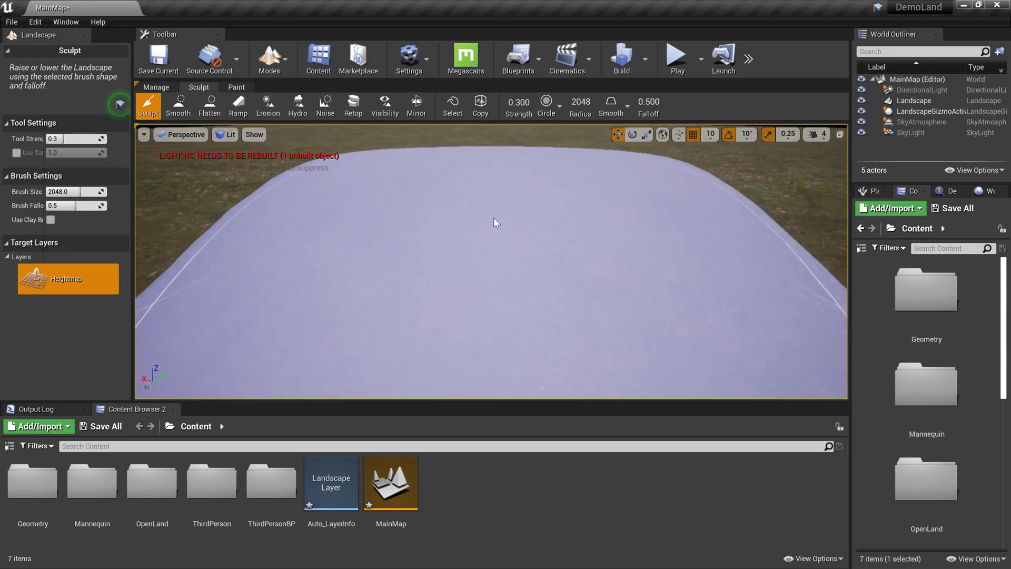
scroll(503, 234, down, 10)
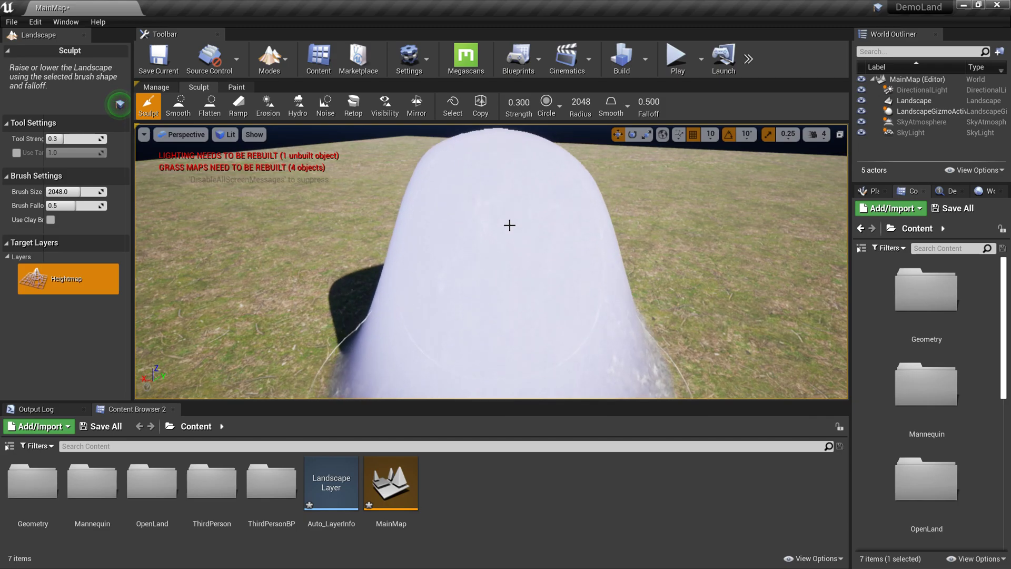
mouse_move(415, 232)
right_down()
mouse_move(395, 269)
mouse_move(414, 221)
mouse_move(368, 298)
right_up()
right_drag(368, 232, 411, 234)
mouse_move(497, 277)
right_down()
mouse_move(454, 277)
mouse_move(454, 226)
mouse_move(496, 277)
right_up()
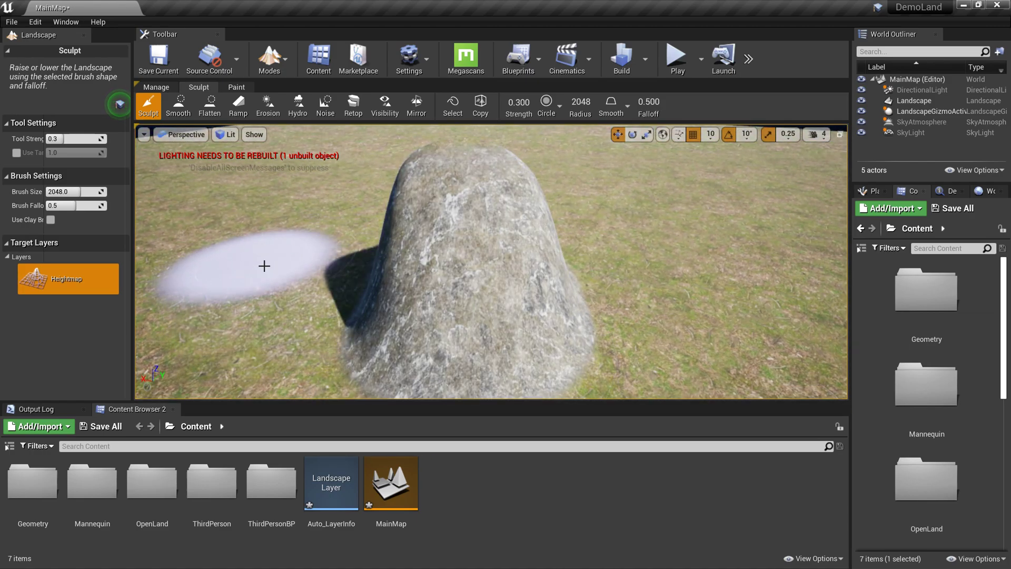
mouse_move(348, 176)
right_down()
mouse_move(345, 141)
mouse_move(348, 166)
right_up()
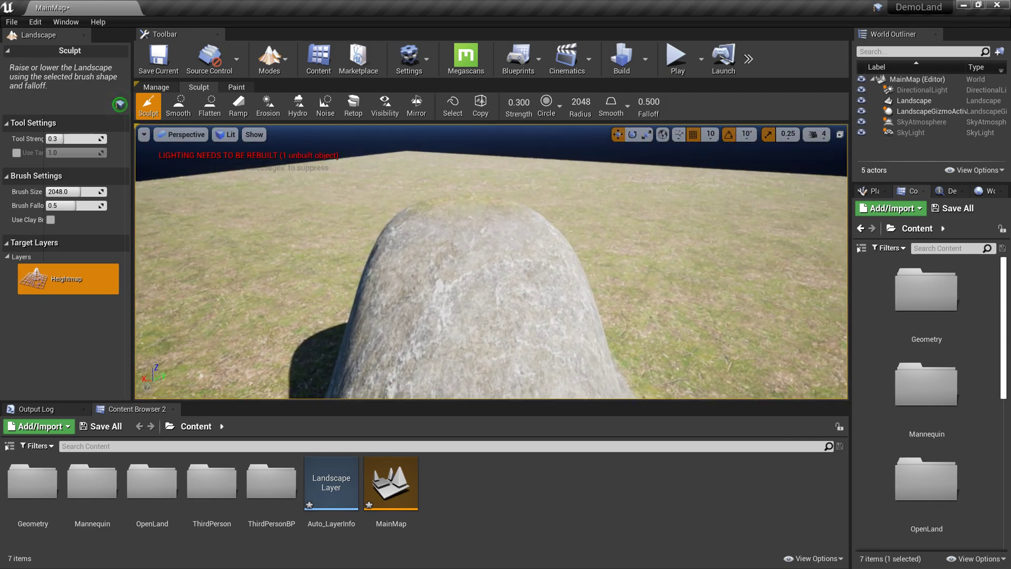
Set the viewport camera speed to 6
click(819, 138)
drag(850, 163, 883, 164)
mouse_move(758, 227)
right_down()
mouse_move(706, 258)
mouse_move(756, 216)
mouse_move(732, 221)
mouse_move(777, 214)
mouse_move(727, 253)
mouse_move(685, 206)
mouse_move(785, 232)
mouse_move(783, 253)
mouse_move(749, 194)
right_up()
Play the level, run the character over the sculpted hill, and stop the play session
click(679, 74)
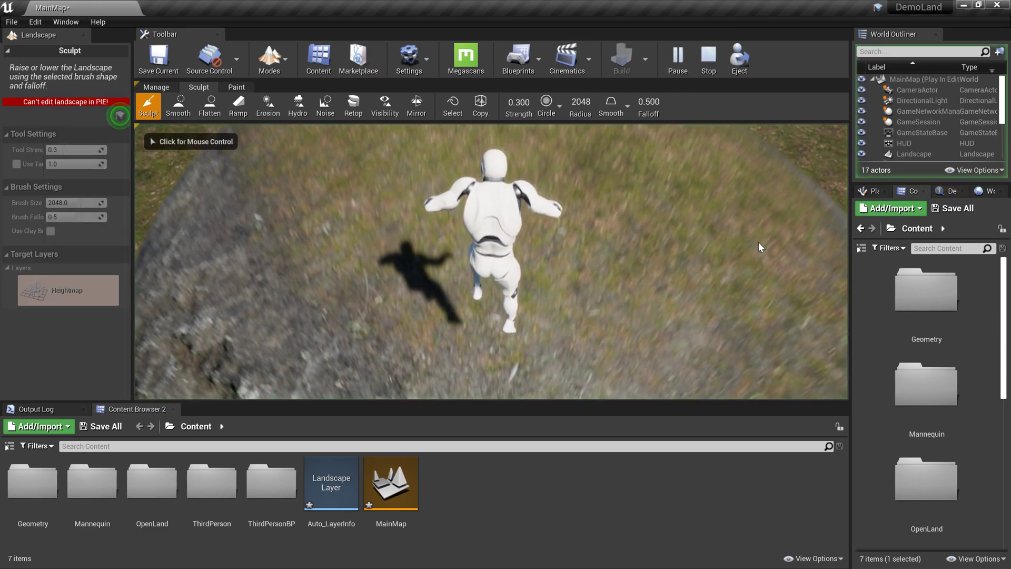
click(758, 246)
key(w)
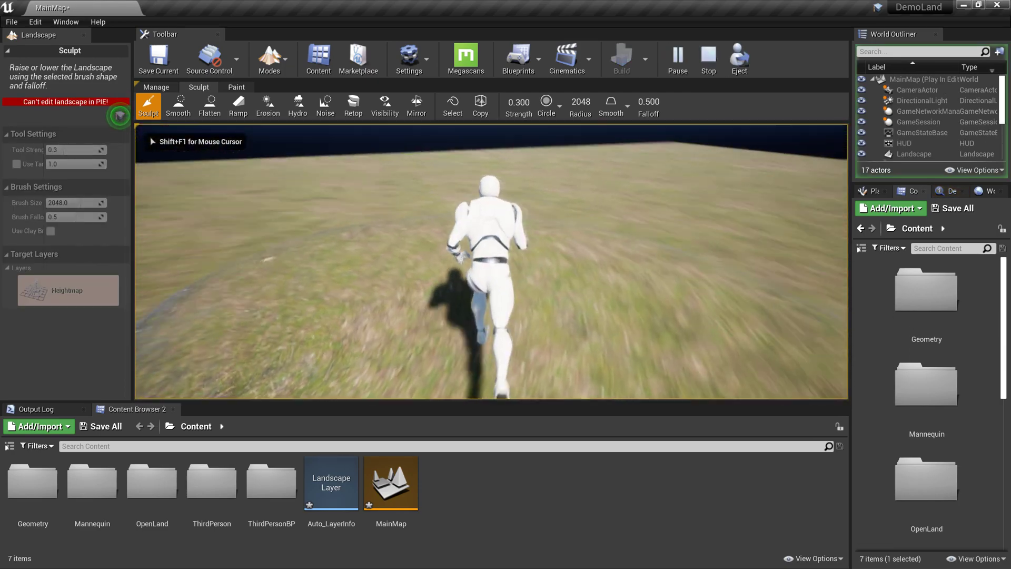
key(w)
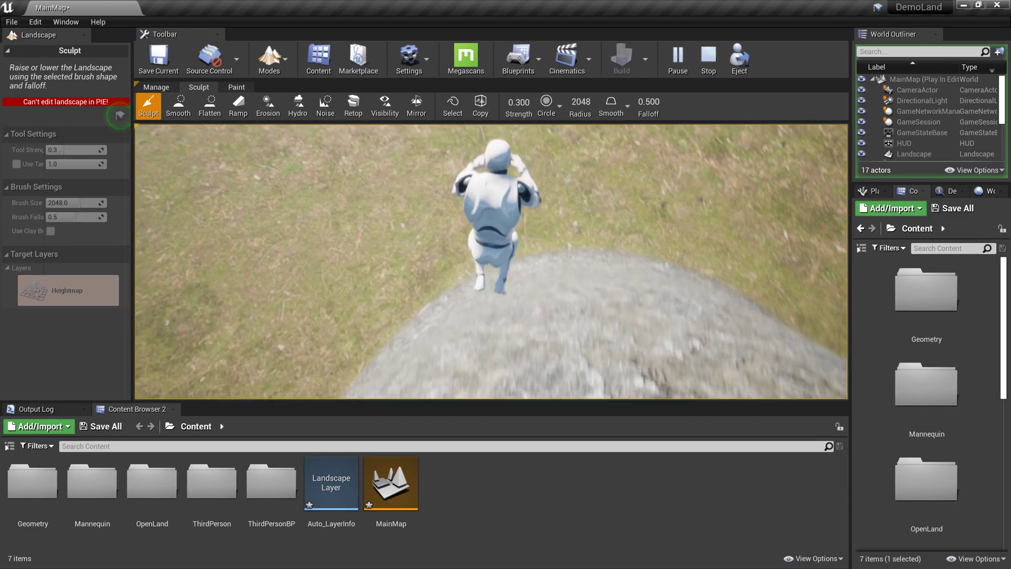
key(Escape)
Sculpt a pointed, gently sloping hill beside the existing one with brush falloff 1.0
right_drag(591, 275, 758, 106)
scroll(370, 231, down, 8)
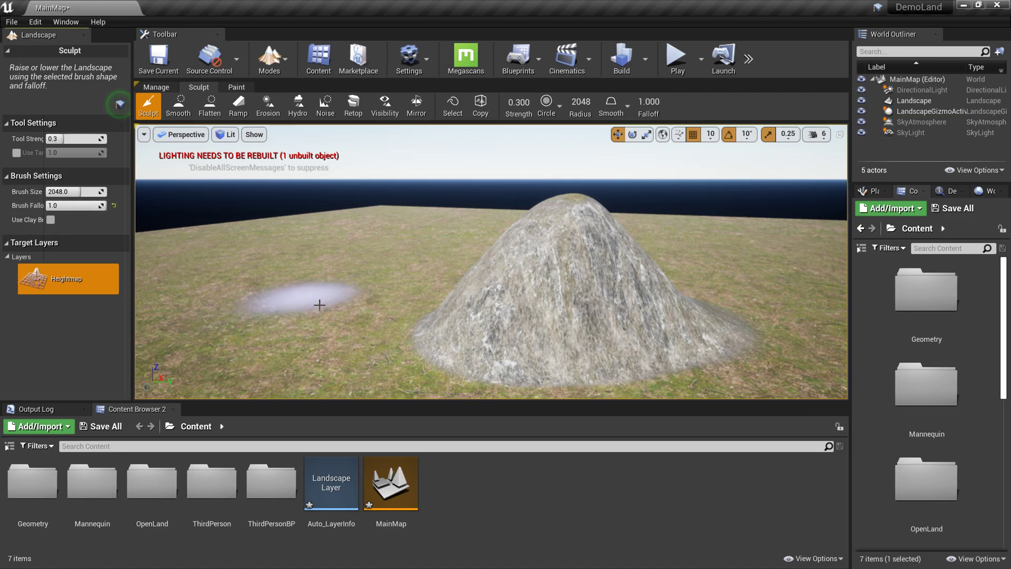
drag(327, 273, 316, 242)
Set the brush falloff to 0.0 and sculpt two steep, flat-topped hills beside the pointed ones
drag(54, 205, 46, 206)
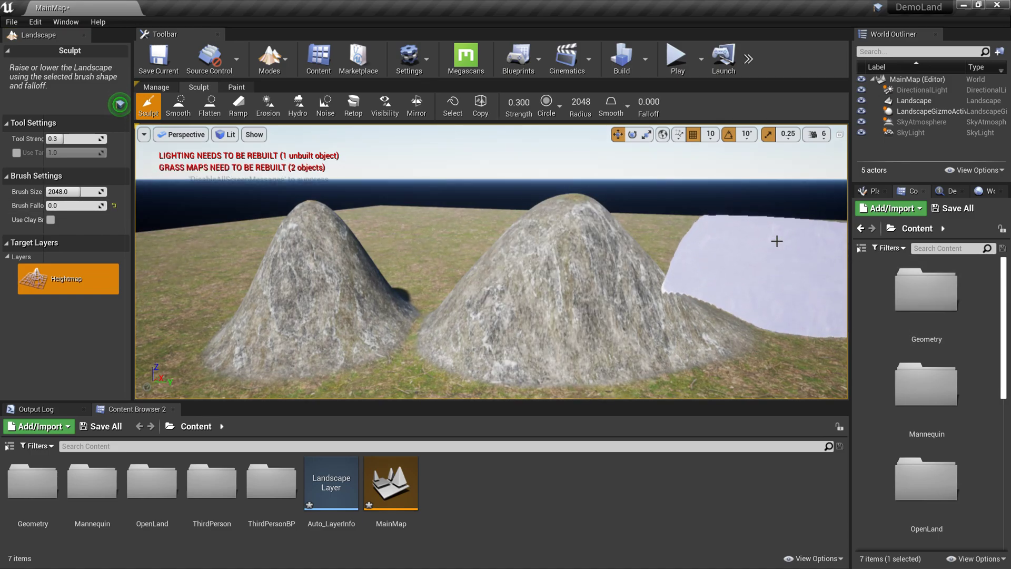
click(777, 243)
scroll(610, 235, down, 5)
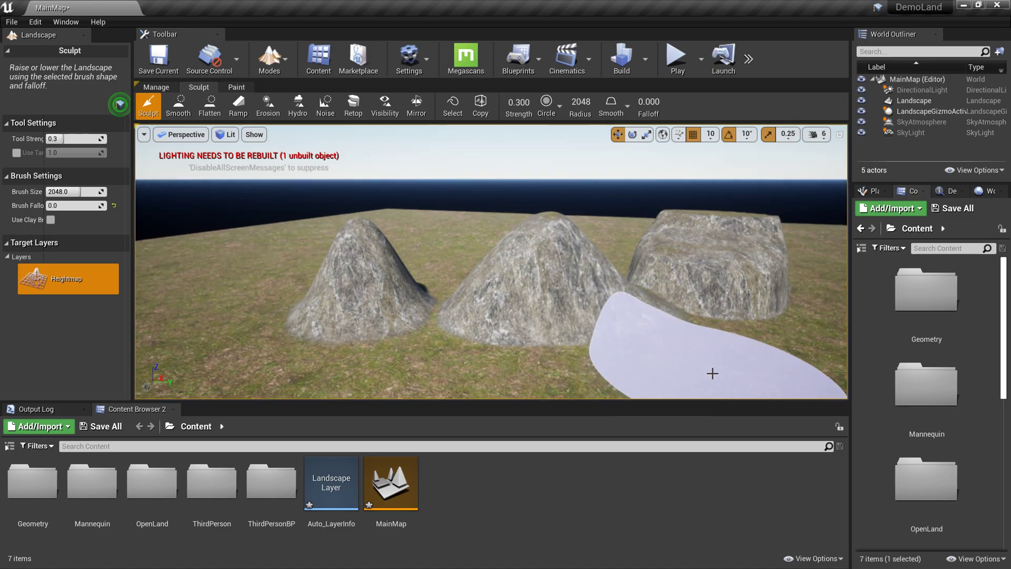
drag(761, 344, 753, 302)
Sculpt a large, steep hill in front of the first pointed hill with tool strength 1.0
mouse_move(505, 355)
right_down()
mouse_move(506, 395)
mouse_move(506, 354)
mouse_move(449, 336)
right_up()
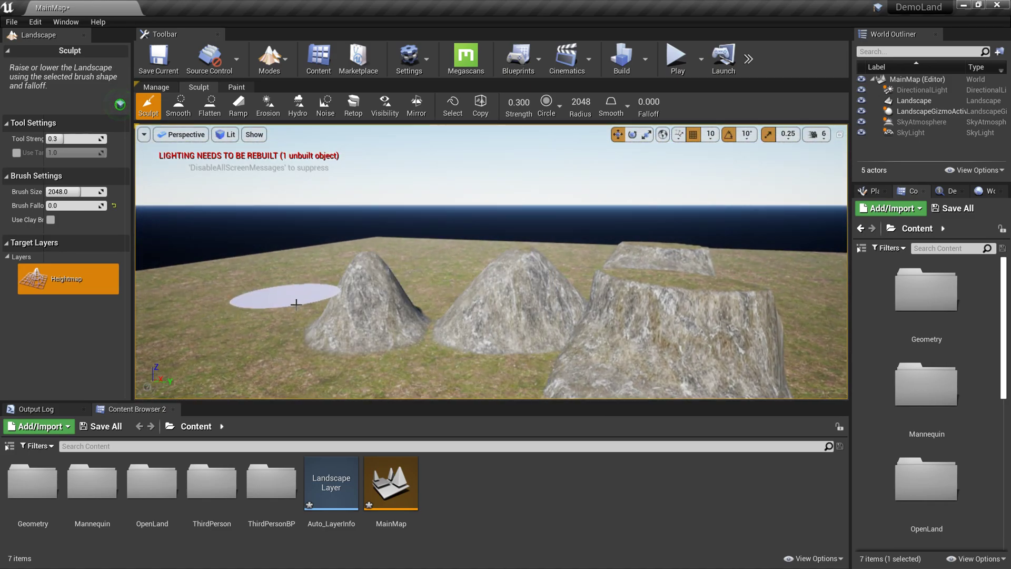
mouse_move(219, 366)
mouse_down()
mouse_move(228, 354)
mouse_move(221, 330)
mouse_move(346, 373)
mouse_move(282, 327)
mouse_up()
mouse_move(282, 327)
right_down()
mouse_move(264, 379)
mouse_move(237, 364)
mouse_move(262, 326)
right_up()
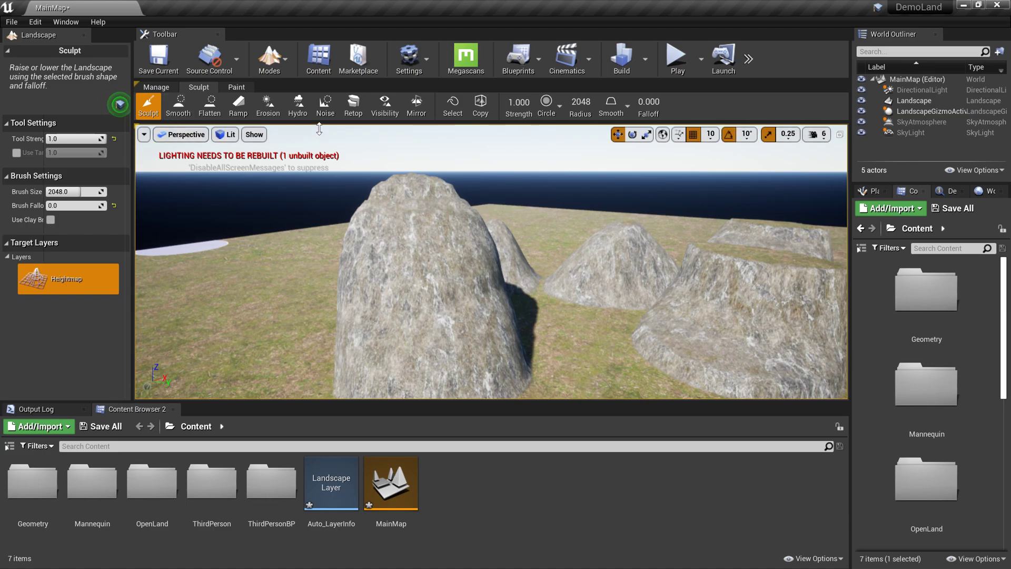
Roughen the large steep hill and the flat-topped hills into jagged peaks with the Noise tool at a brush size of about 1036
click(326, 113)
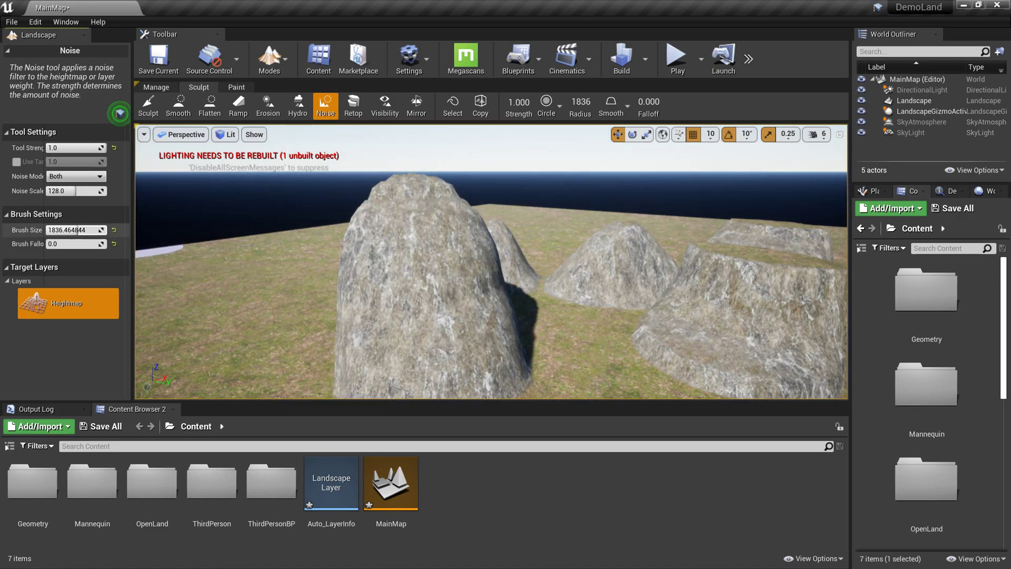
mouse_move(764, 285)
mouse_down()
mouse_move(709, 257)
mouse_move(688, 209)
mouse_up()
mouse_move(372, 282)
mouse_down()
mouse_move(411, 233)
mouse_move(515, 239)
mouse_up()
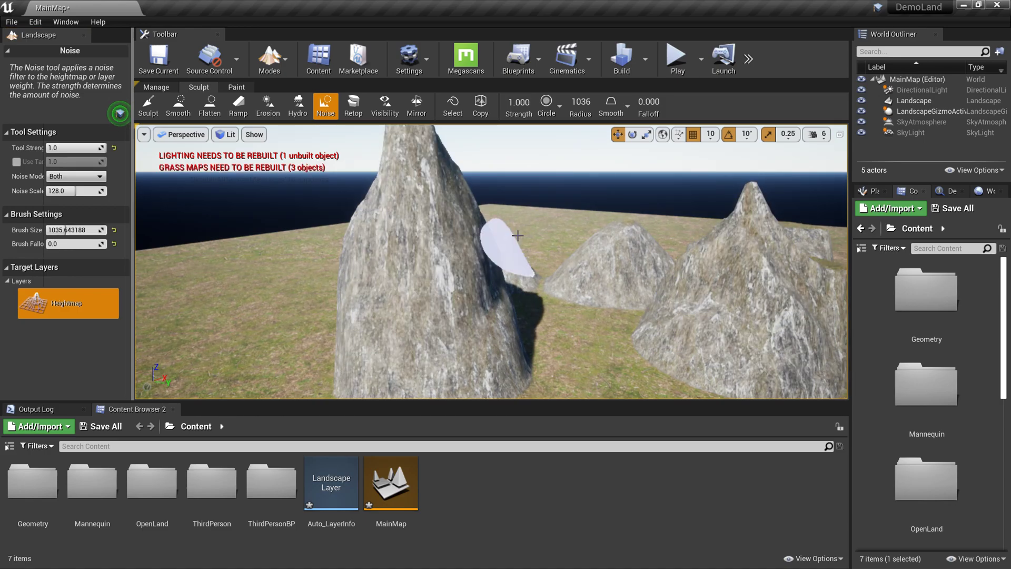
right_drag(595, 293, 612, 307)
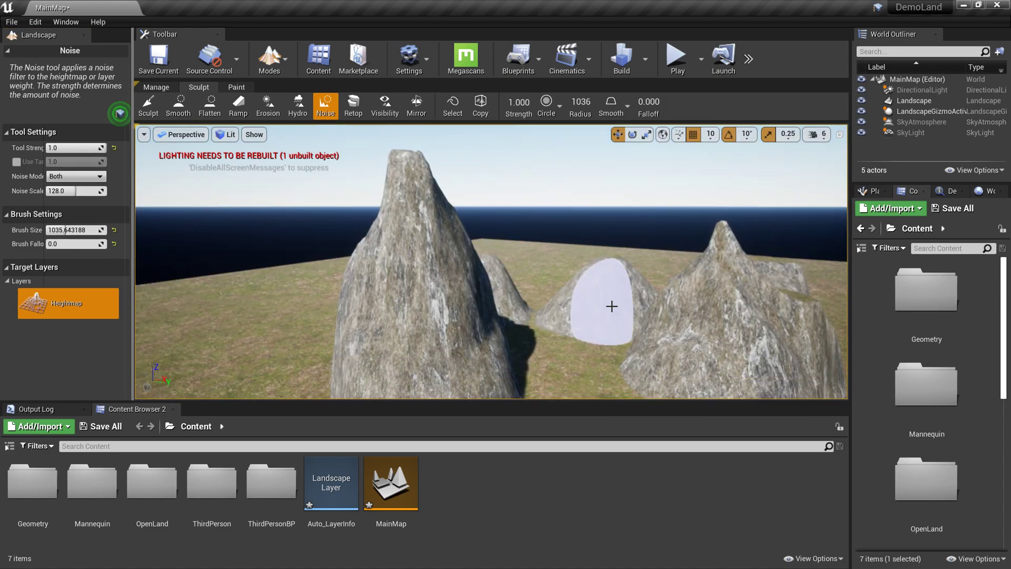
click(597, 274)
mouse_move(801, 279)
mouse_down()
mouse_move(748, 284)
mouse_move(727, 237)
mouse_up()
Apply noise to the remaining pointed hills and to scattered spots on the flat ground around them
right_drag(594, 277, 603, 284)
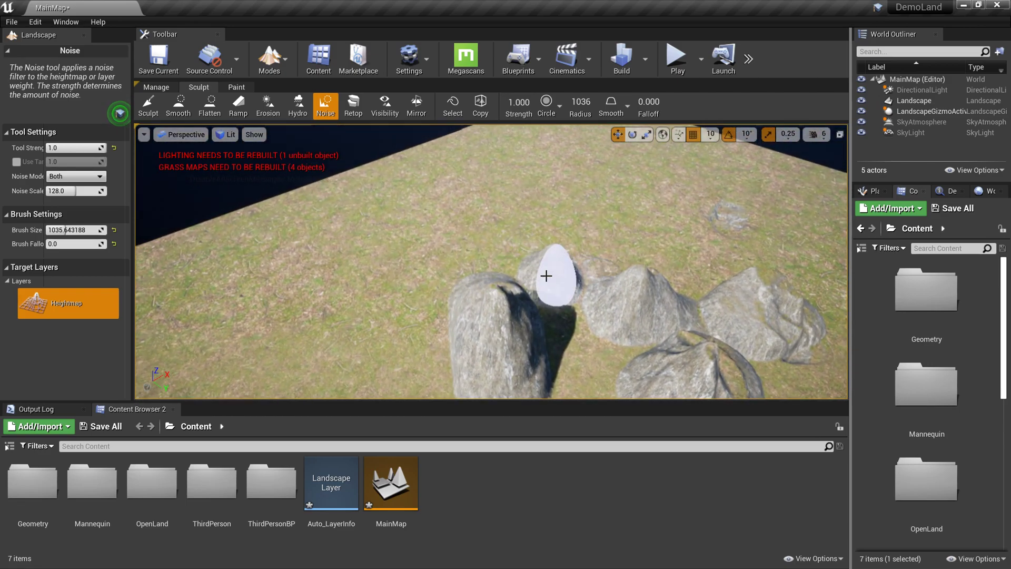
drag(474, 289, 684, 306)
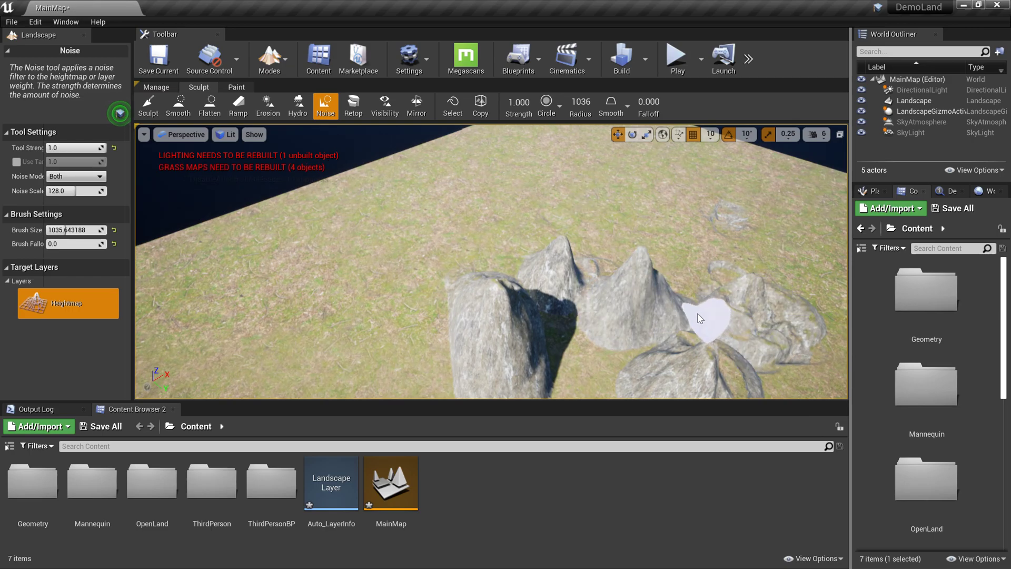
drag(571, 212, 437, 222)
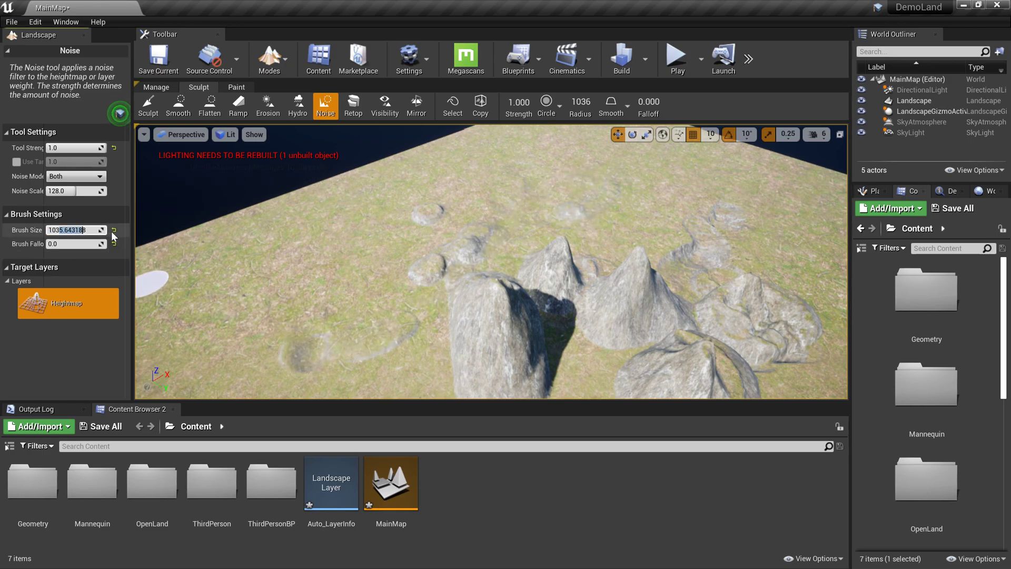
Set the Noise brush size to about 3136 and raise rugged mountain ridges across the flat ground around the hills
drag(91, 230, 91, 230)
drag(300, 242, 659, 224)
right_drag(466, 212, 653, 216)
drag(466, 212, 822, 384)
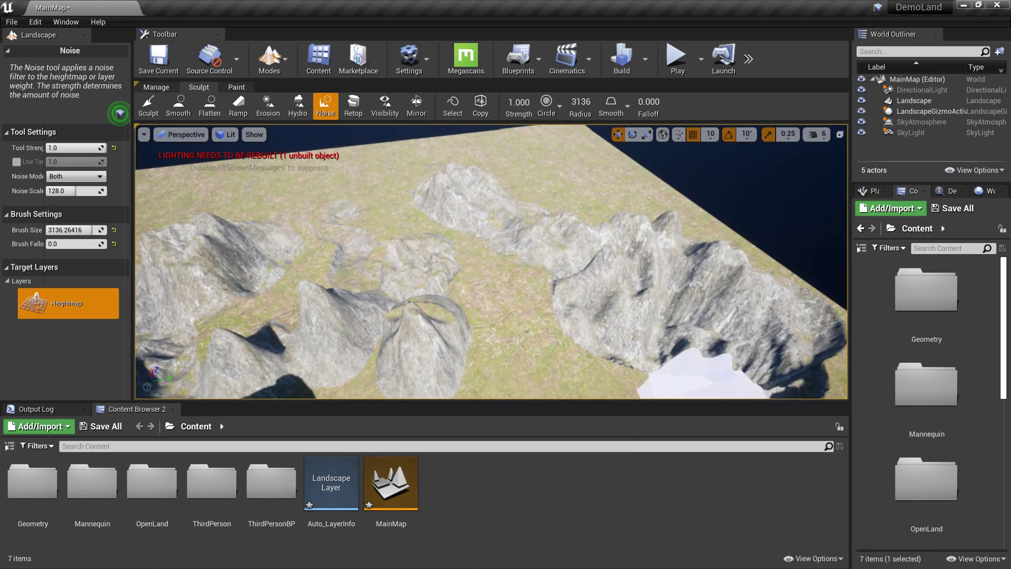
right_drag(496, 357, 337, 379)
right_drag(447, 368, 447, 348)
drag(447, 348, 432, 353)
mouse_move(432, 353)
right_down()
mouse_move(379, 316)
mouse_move(247, 390)
right_up()
right_drag(464, 369, 804, 282)
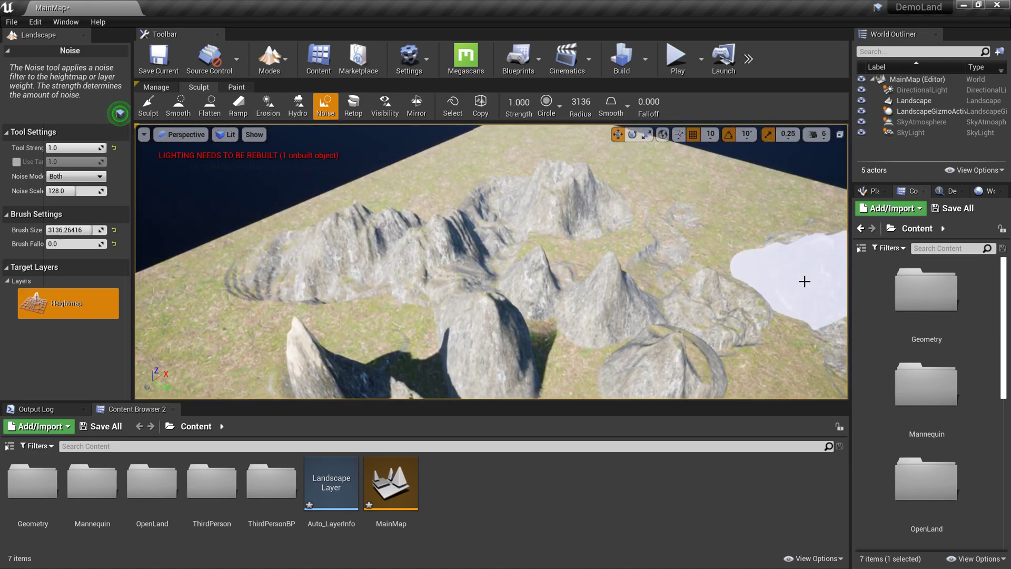
mouse_move(580, 241)
right_down()
mouse_move(659, 295)
mouse_move(764, 295)
mouse_move(769, 321)
mouse_move(700, 221)
mouse_move(684, 295)
mouse_move(748, 300)
mouse_move(800, 358)
mouse_move(764, 316)
mouse_move(758, 274)
right_up()
right_drag(495, 289, 484, 287)
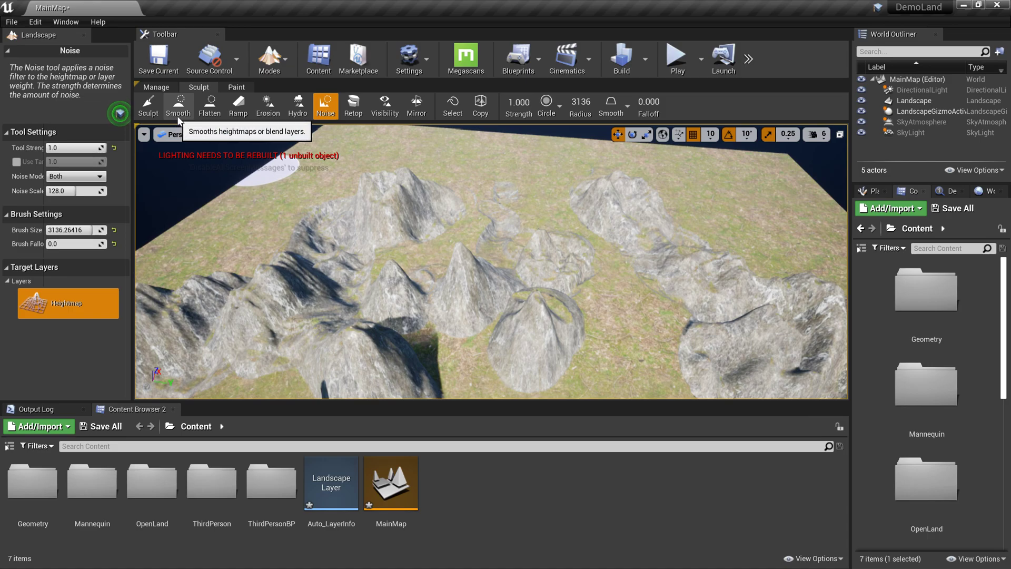
Smooth the pointed central hills and part of the rugged ridge with the Smooth tool at a brush size of about 1129
click(177, 116)
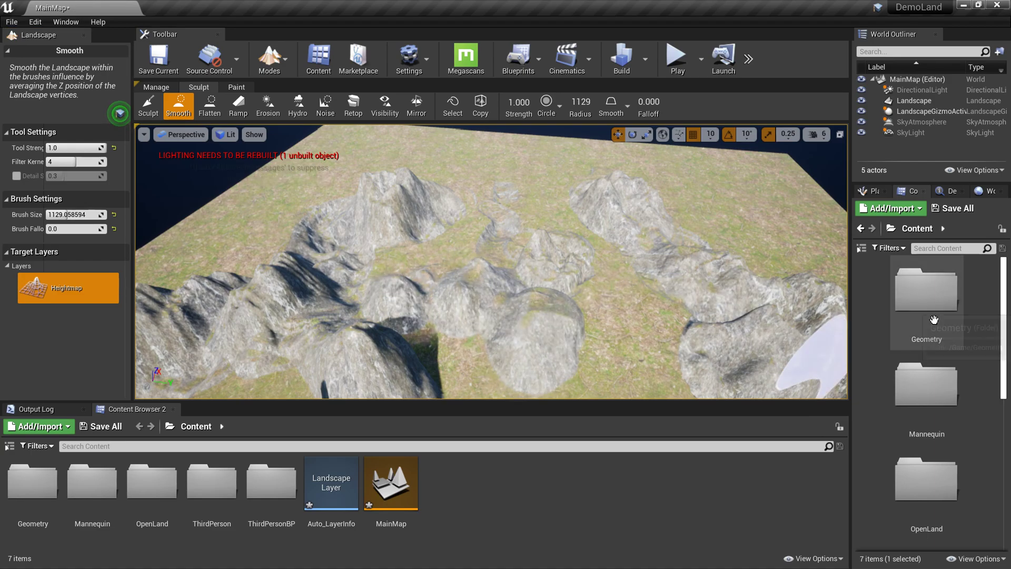
right_drag(665, 301, 738, 301)
drag(693, 254, 625, 300)
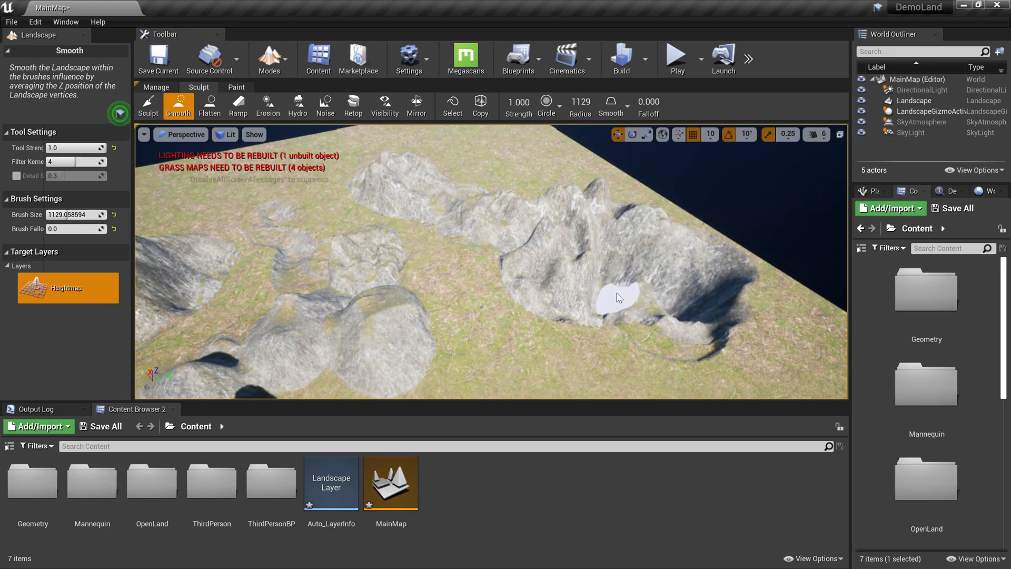
right_drag(756, 342, 636, 304)
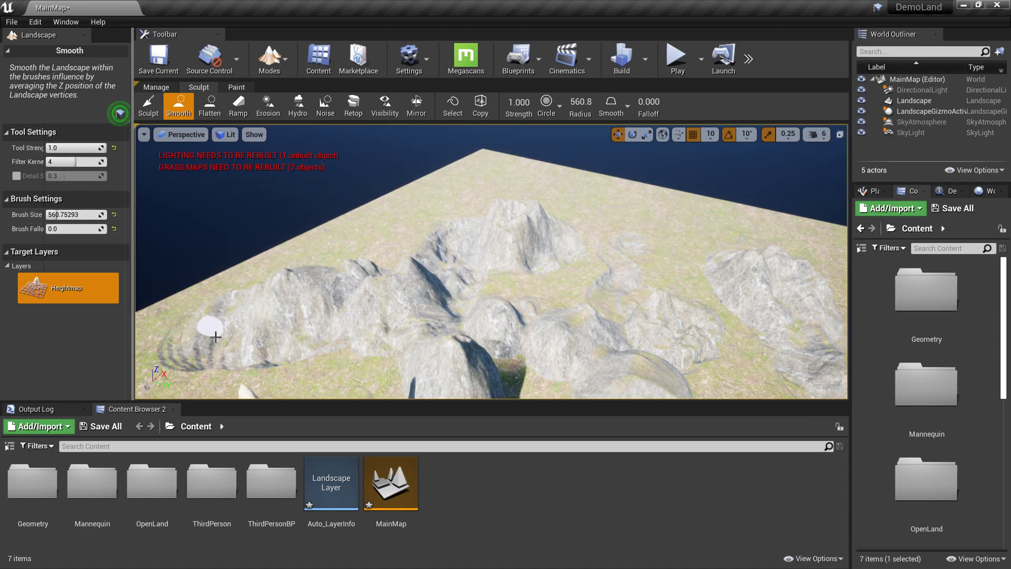
Smooth the rippled ridge and the large steep hill at close range with a brush size of about 561
right_drag(215, 367, 253, 453)
mouse_move(285, 350)
right_down()
mouse_move(284, 248)
mouse_move(289, 368)
mouse_move(284, 349)
right_up()
mouse_move(478, 346)
mouse_down()
mouse_move(474, 316)
mouse_move(409, 259)
mouse_move(432, 424)
mouse_move(327, 298)
mouse_up()
mouse_move(327, 298)
right_down()
mouse_move(400, 327)
mouse_move(432, 379)
right_up()
mouse_move(558, 368)
right_down()
mouse_move(474, 358)
mouse_move(442, 295)
right_up()
drag(559, 393, 637, 389)
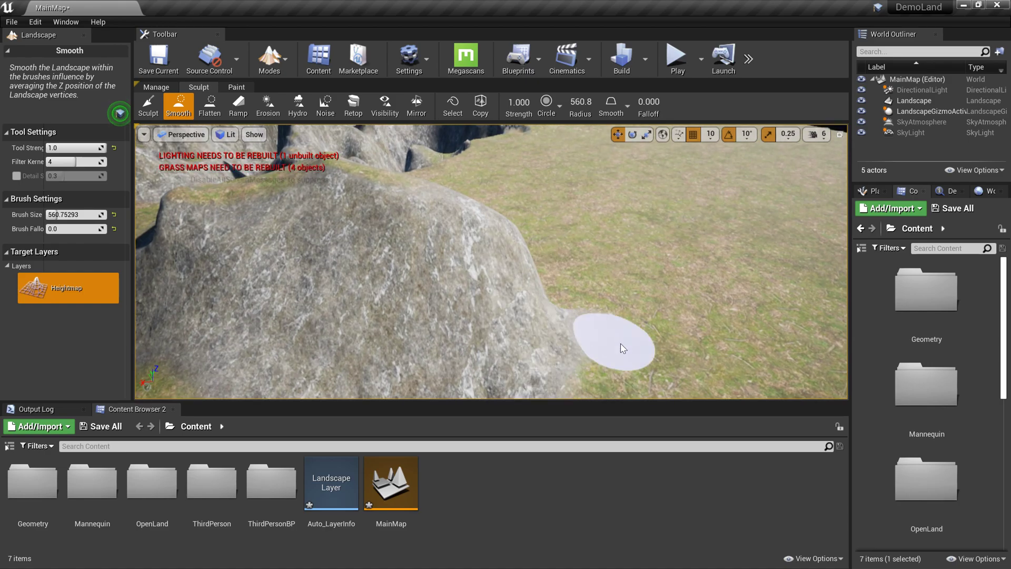
mouse_move(458, 358)
right_down()
mouse_move(458, 396)
mouse_move(458, 380)
right_up()
mouse_move(440, 260)
mouse_down()
mouse_move(443, 346)
mouse_move(502, 294)
mouse_move(415, 237)
mouse_move(619, 262)
mouse_move(295, 239)
mouse_up()
mouse_move(296, 239)
right_down()
mouse_move(422, 158)
mouse_move(474, 189)
mouse_move(532, 248)
mouse_move(610, 283)
right_up()
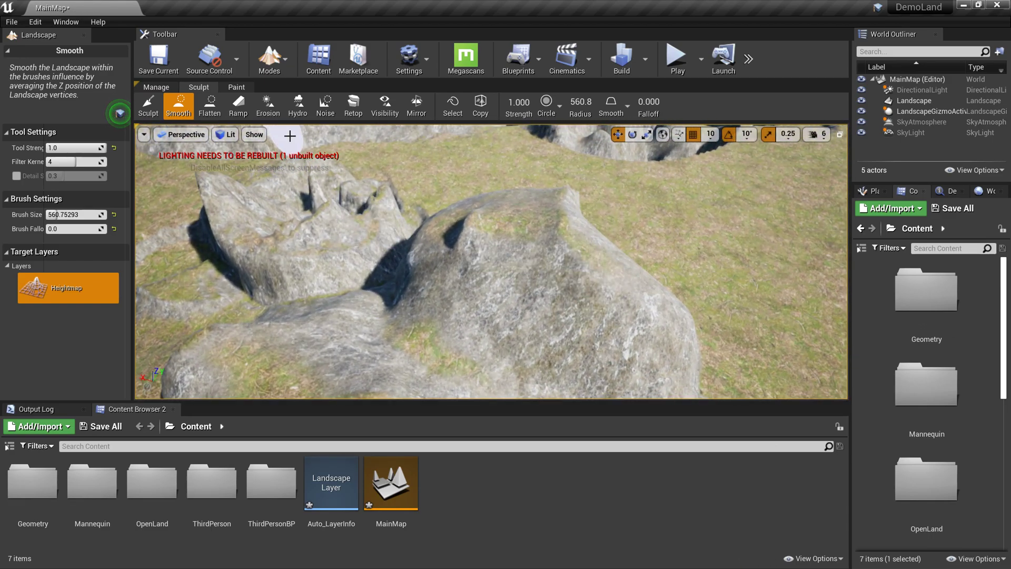
Erode the slope of the large steep hill with the Erosion tool at a brush size of about 561
click(268, 108)
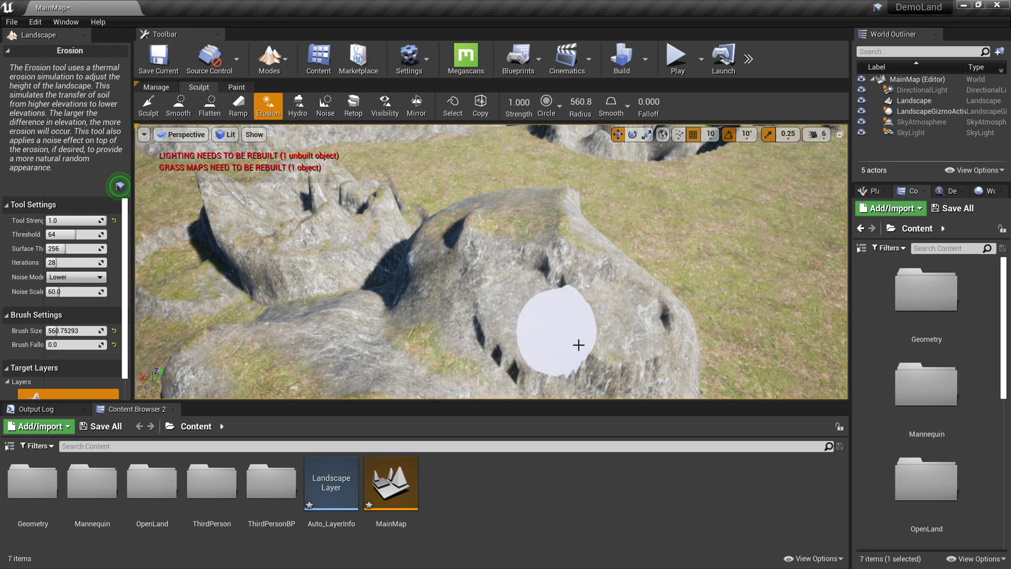
right_drag(574, 356, 522, 301)
right_drag(611, 290, 617, 298)
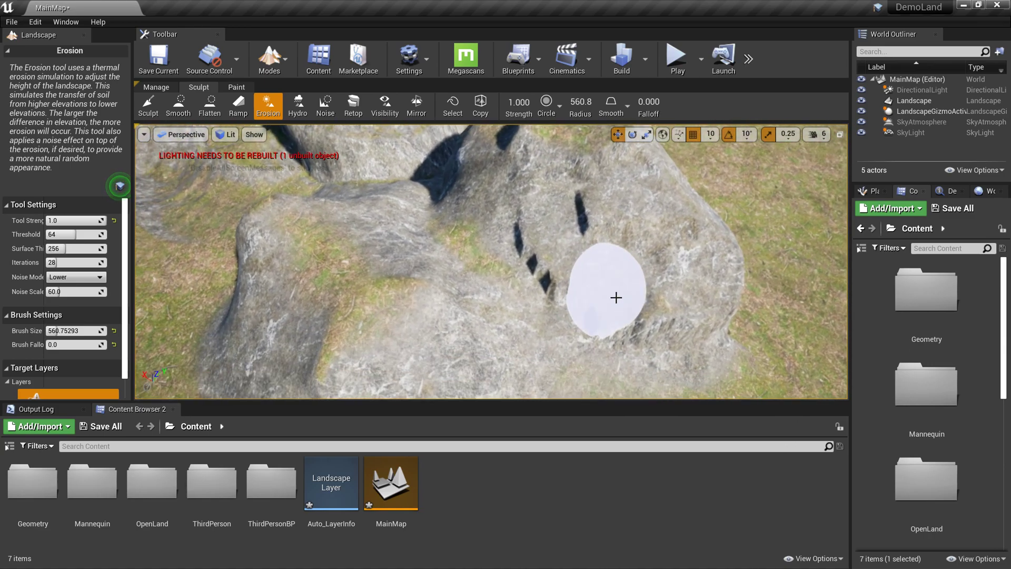
Set the Erosion brush size to about 5349 and erode the hills and mountain ridges across the landscape
drag(57, 330, 105, 330)
scroll(402, 194, down, 2)
right_drag(398, 206, 438, 285)
drag(438, 284, 547, 296)
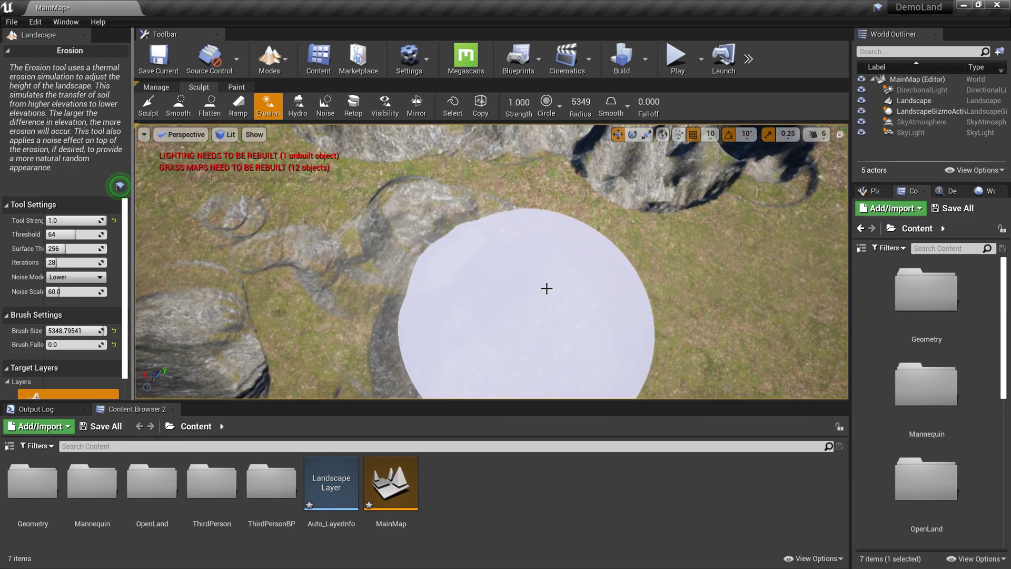
right_drag(530, 201, 566, 243)
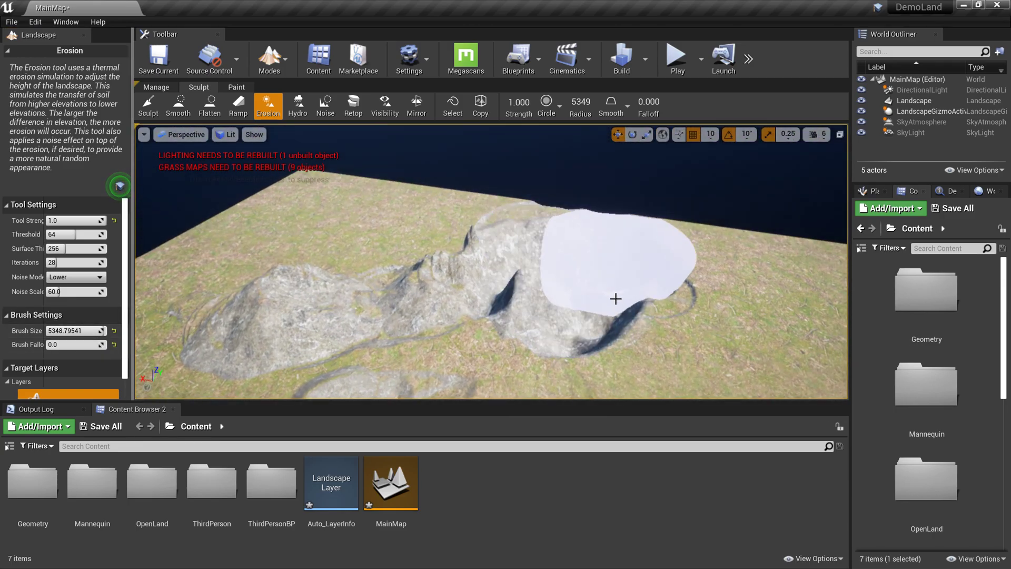
right_drag(616, 300, 635, 337)
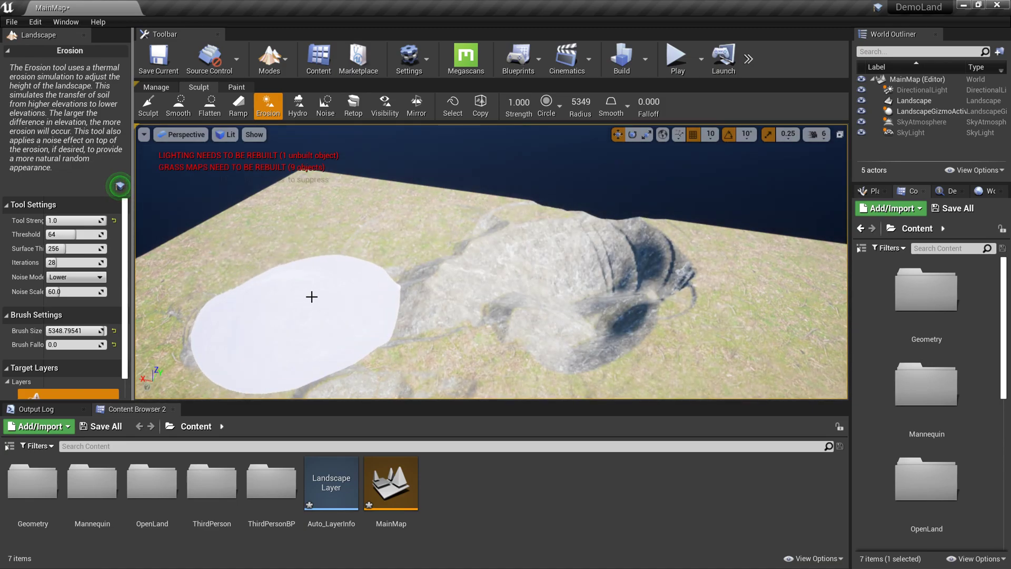
right_drag(488, 219, 409, 270)
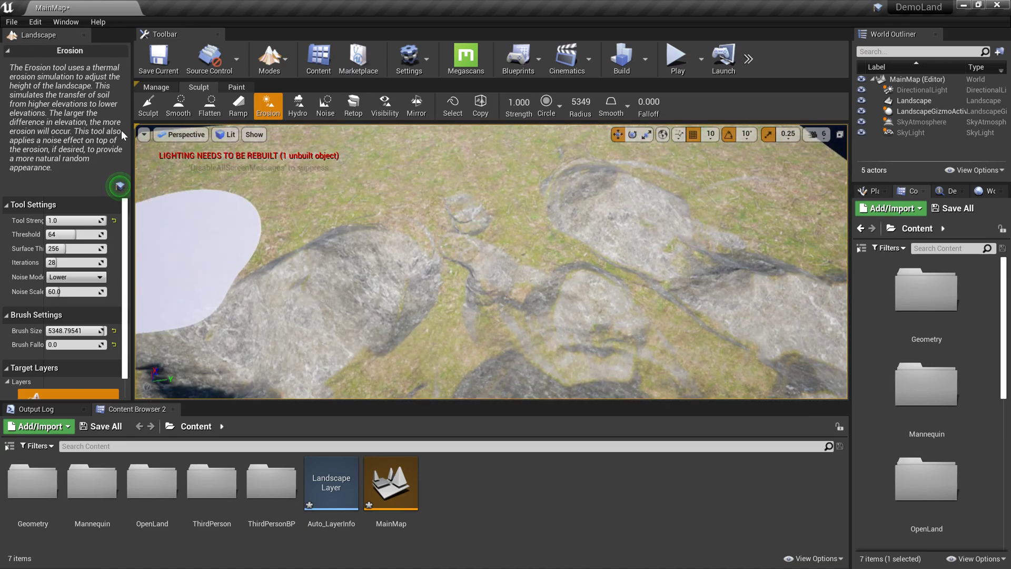
mouse_move(356, 229)
right_down()
mouse_move(321, 293)
mouse_move(253, 279)
right_up()
right_drag(500, 228, 523, 176)
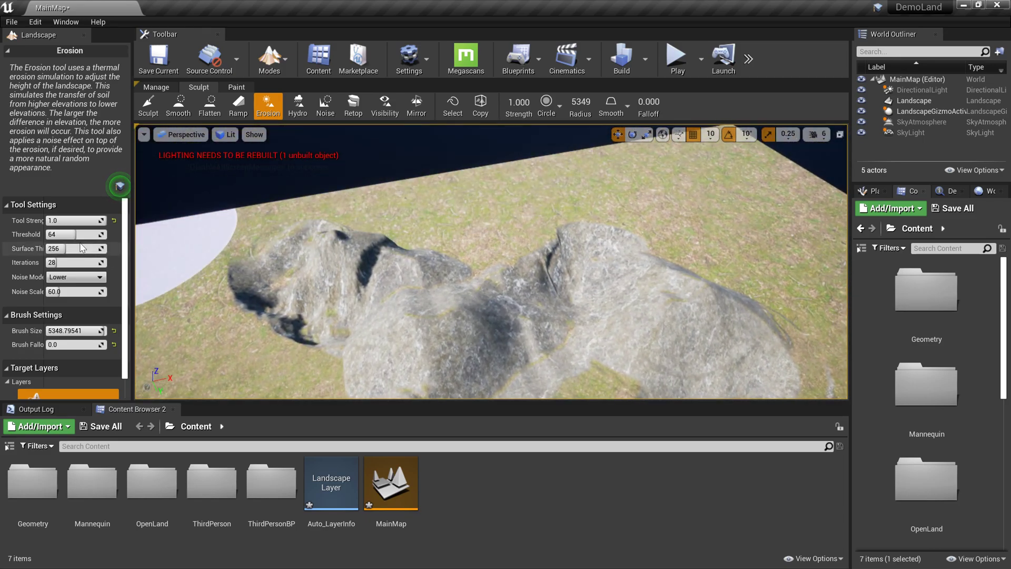
scroll(95, 285, down, 1)
mouse_move(496, 261)
right_down()
mouse_move(522, 279)
mouse_move(533, 311)
mouse_move(501, 258)
right_up()
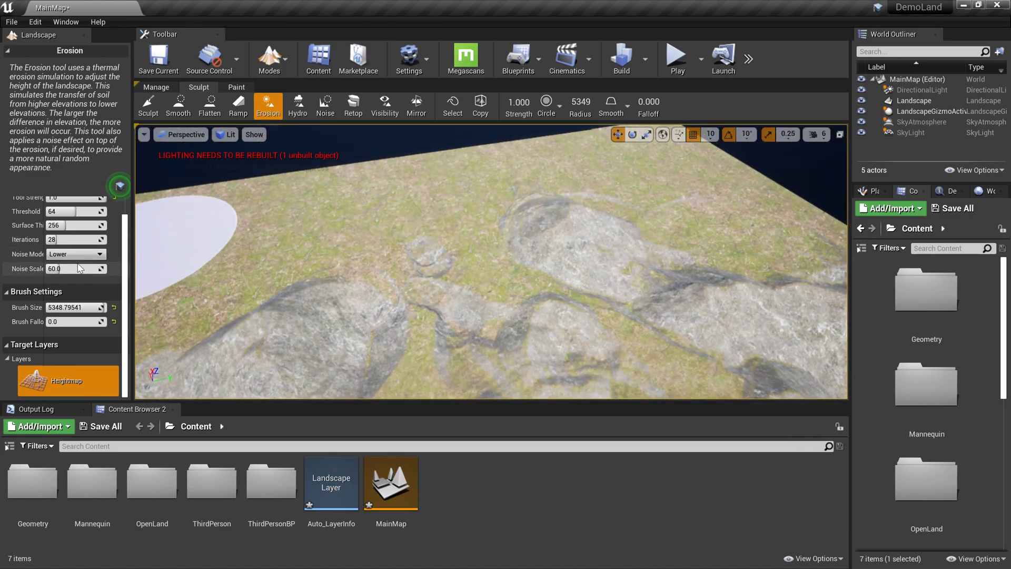
Reduce the Erosion brush size to about 748 and inspect the eroded hills from near ground level
drag(91, 307, 71, 307)
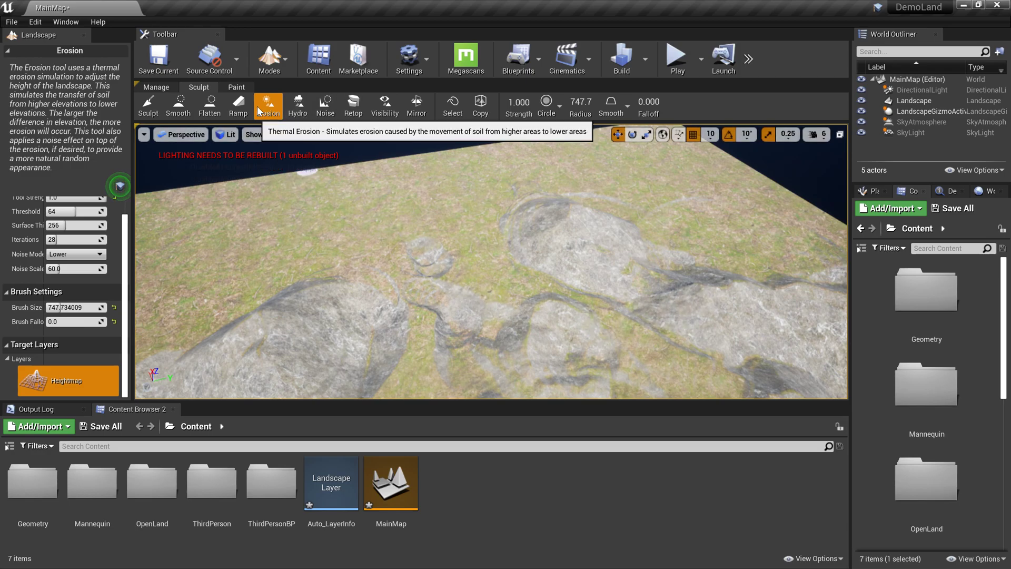
right_drag(348, 309, 516, 264)
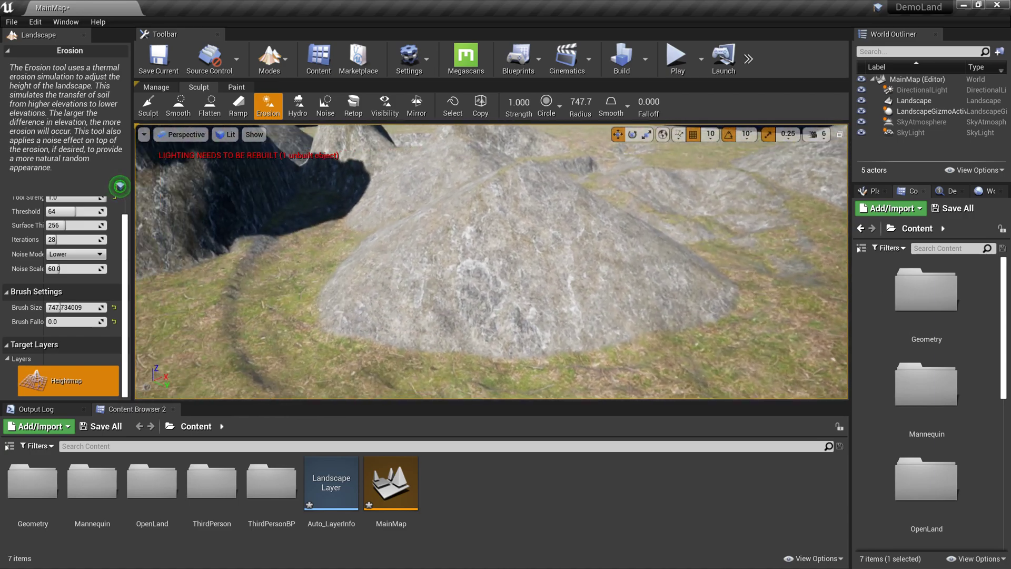
mouse_move(489, 235)
right_down()
mouse_move(606, 236)
mouse_move(659, 258)
mouse_move(695, 242)
mouse_move(527, 237)
mouse_move(685, 263)
mouse_move(442, 232)
mouse_move(764, 269)
mouse_move(733, 274)
mouse_move(590, 253)
mouse_move(659, 266)
mouse_move(722, 261)
mouse_move(468, 226)
mouse_move(748, 248)
mouse_move(648, 247)
right_up()
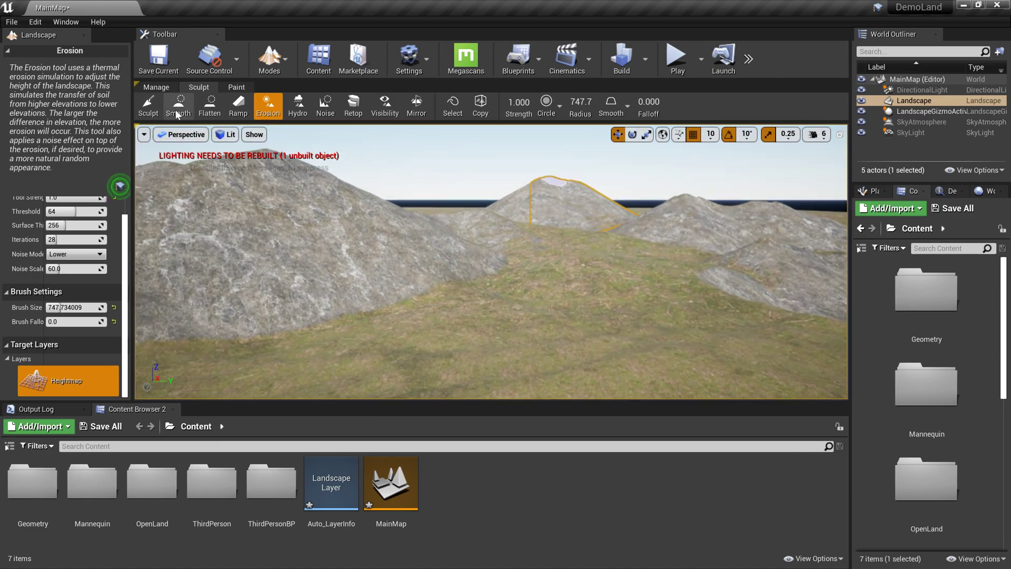
Leave landscape editing for Select mode and widen the outliner and content area beside the viewport
click(269, 58)
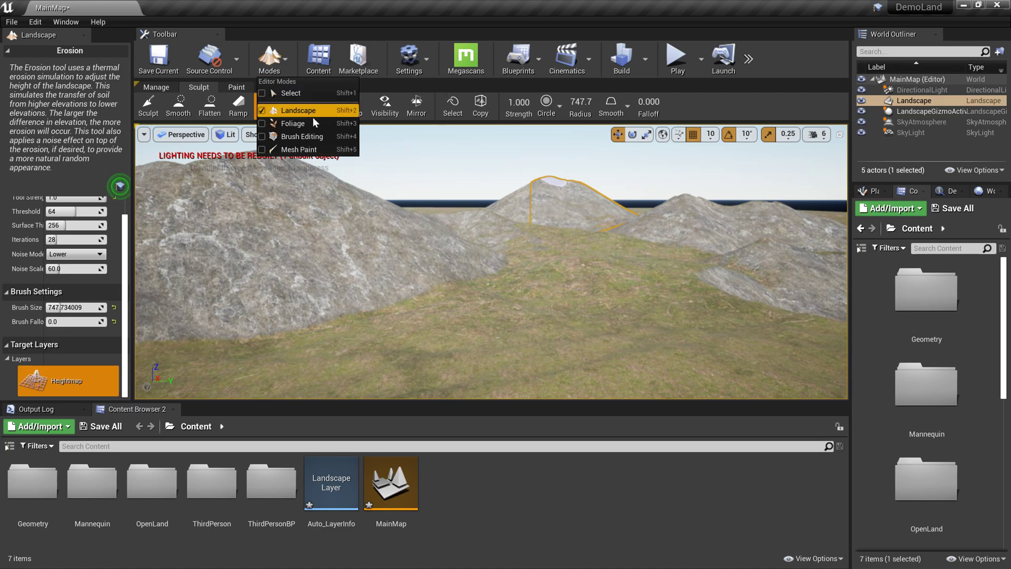
click(289, 93)
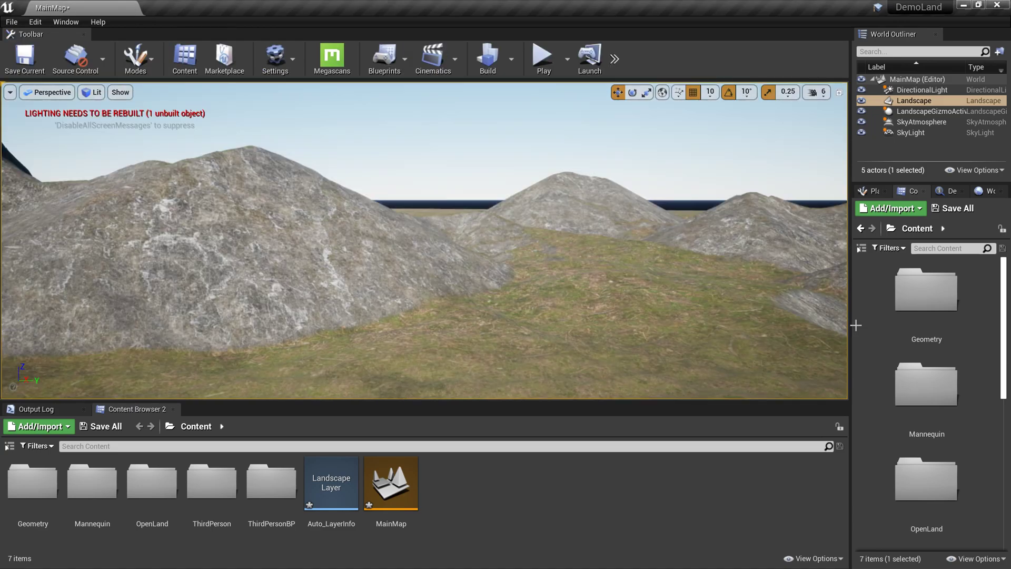
drag(857, 318, 737, 319)
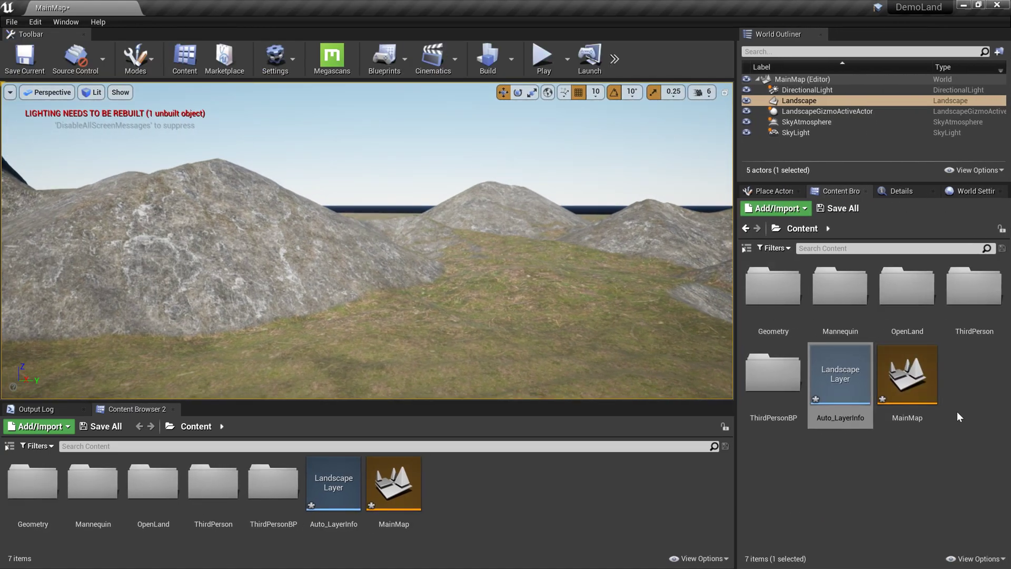
Open the OpenLand_Theme_Default material instance from OpenLand/Themes/Default and arrange its editor window beside the level view
double_click(912, 339)
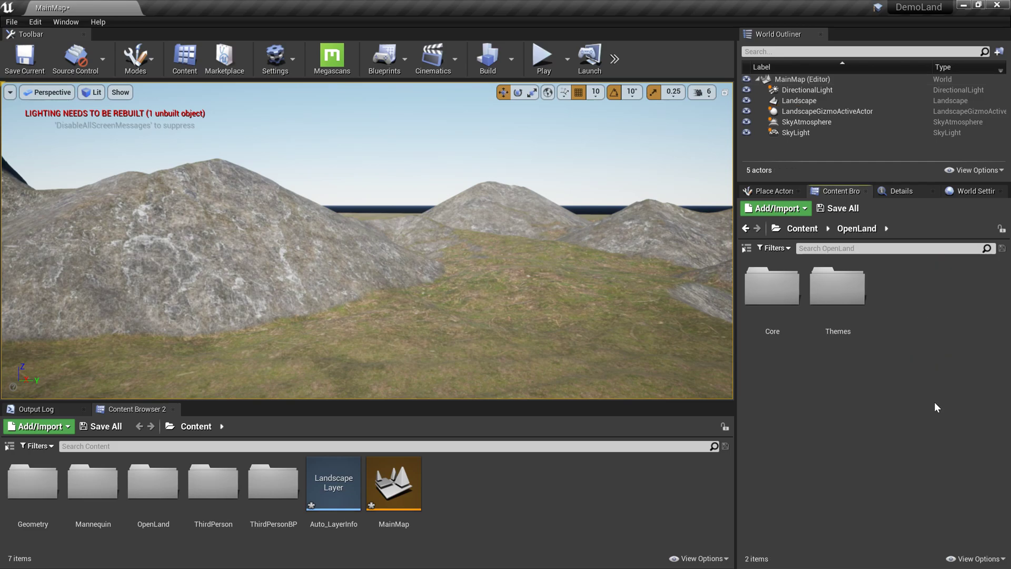
double_click(838, 287)
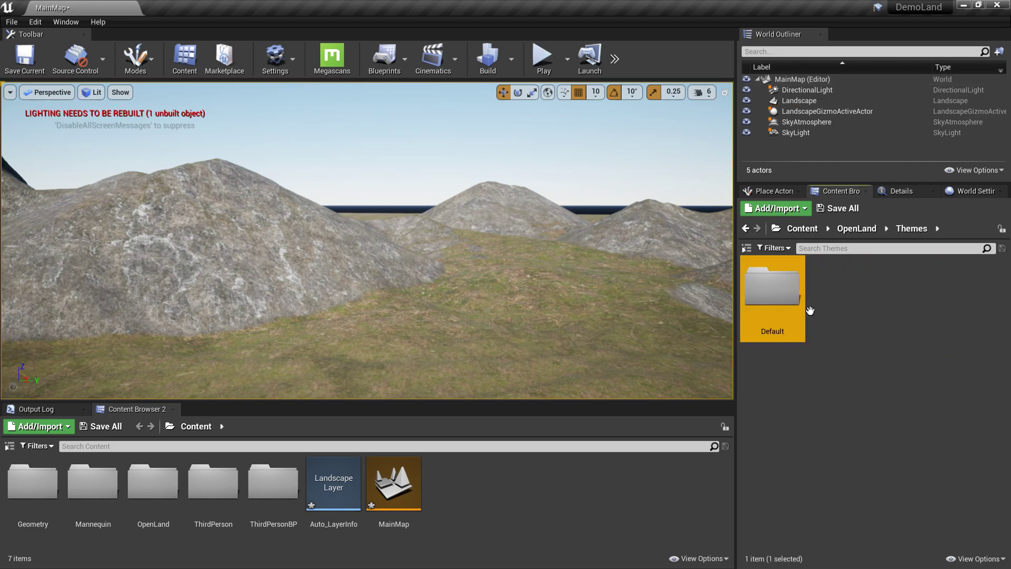
double_click(773, 287)
double_click(908, 340)
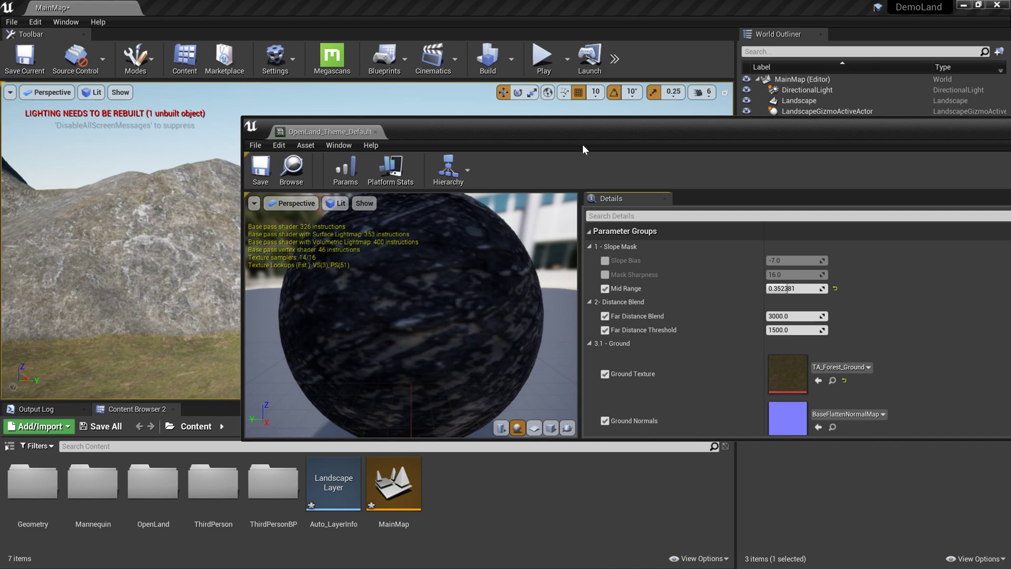
drag(630, 136, 526, 87)
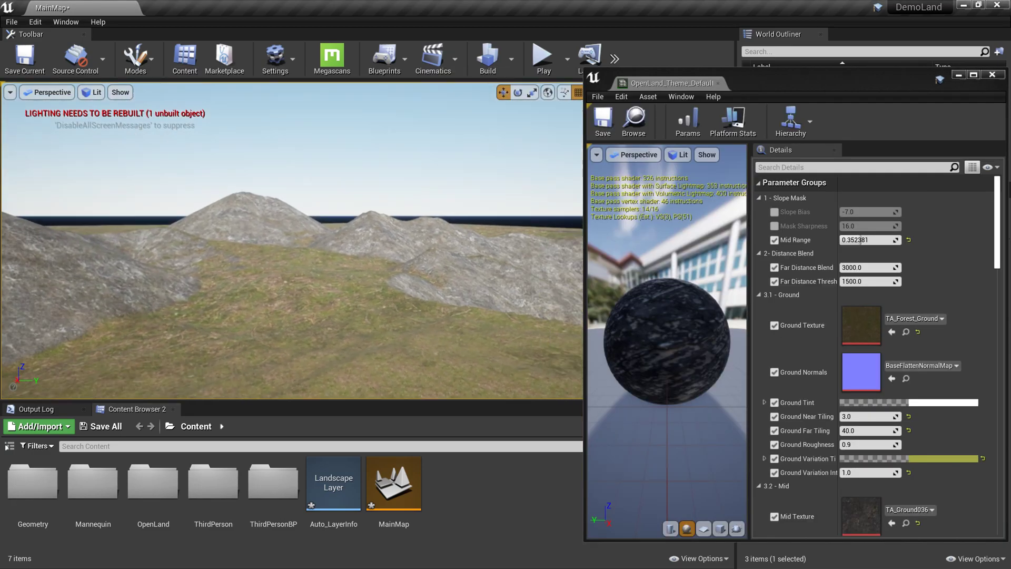
Enable the Slope Bias and Mask Sharpness overrides in the material's Slope Mask group, with a rocky hill in view
right_drag(316, 237, 237, 255)
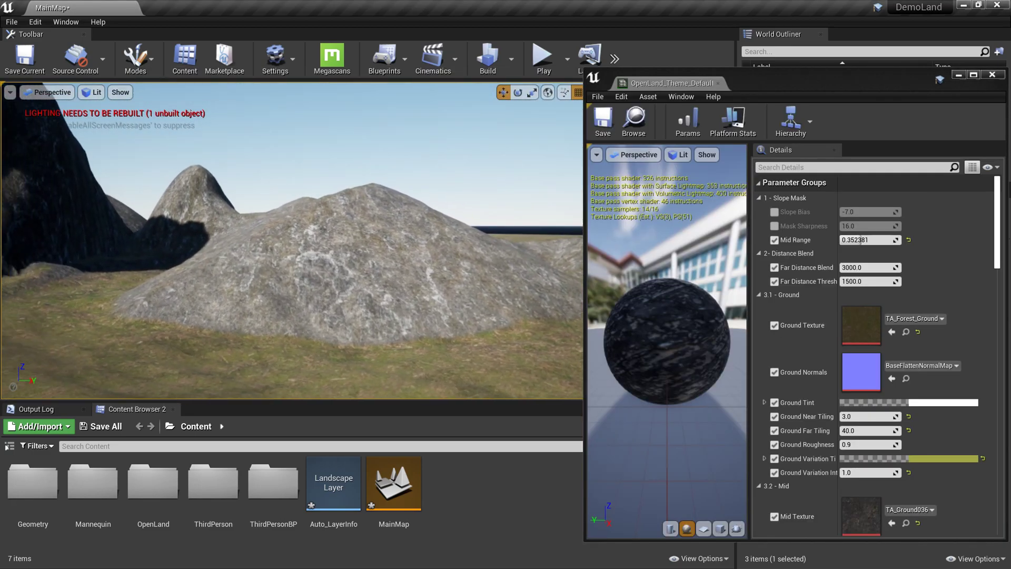
click(775, 213)
click(775, 226)
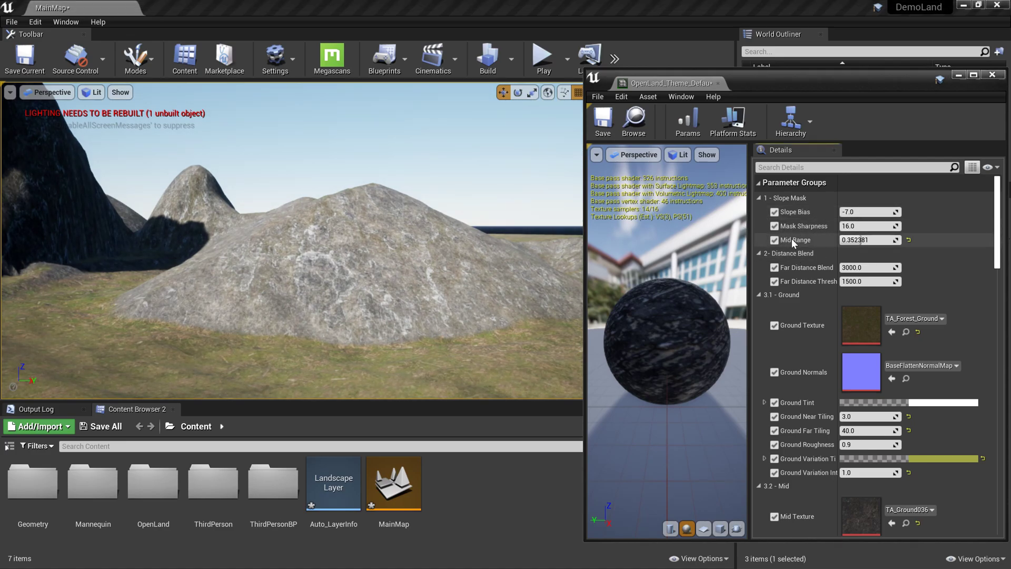
right_drag(369, 248, 458, 250)
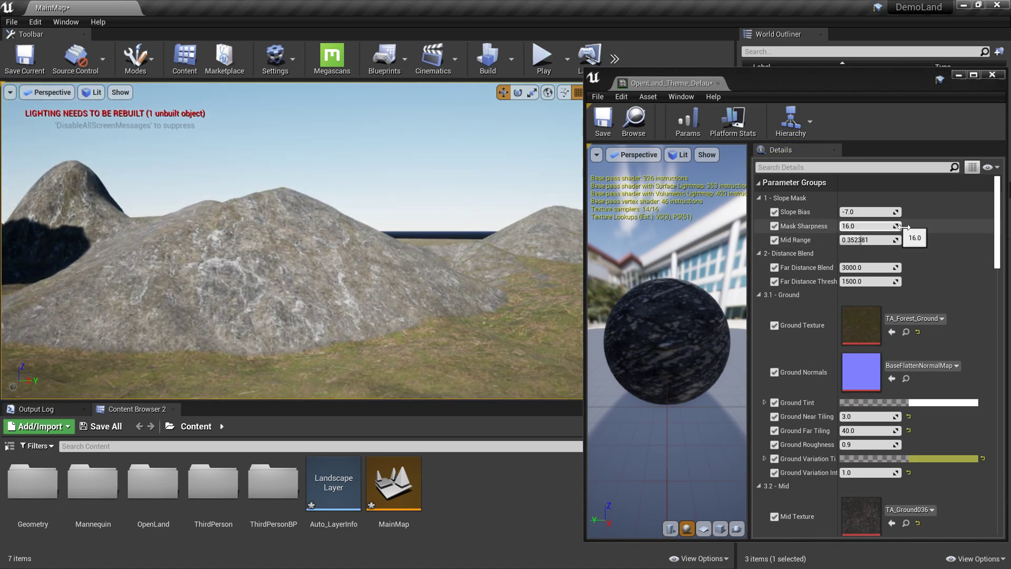
Try a Slope Bias of -10 on the landscape material, check the hills, and reset the parameter to its default
click(880, 214)
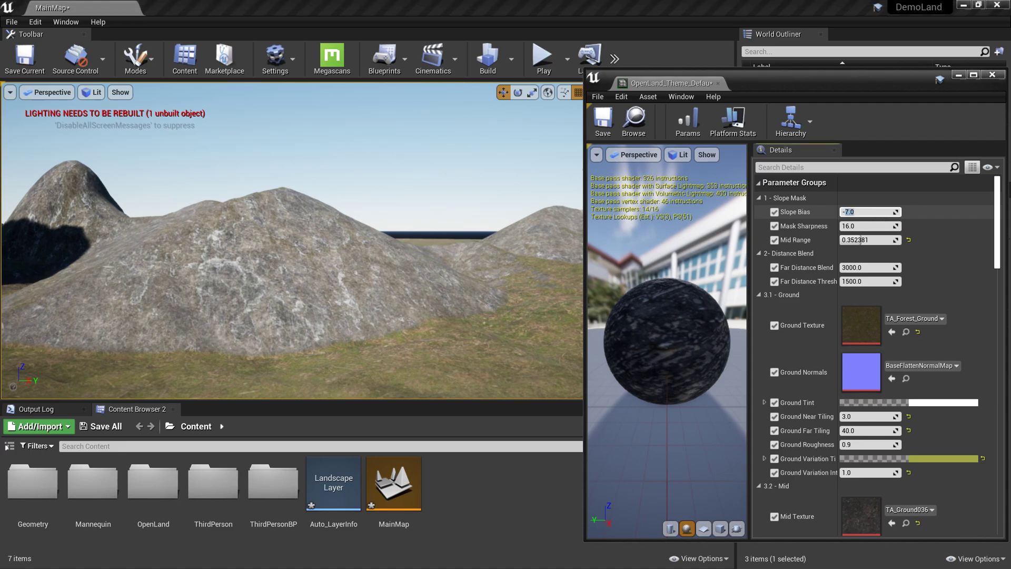
text(-10)
key(Return)
right_drag(372, 251, 221, 264)
right_drag(453, 240, 368, 242)
right_drag(295, 241, 484, 243)
right_drag(372, 252, 456, 253)
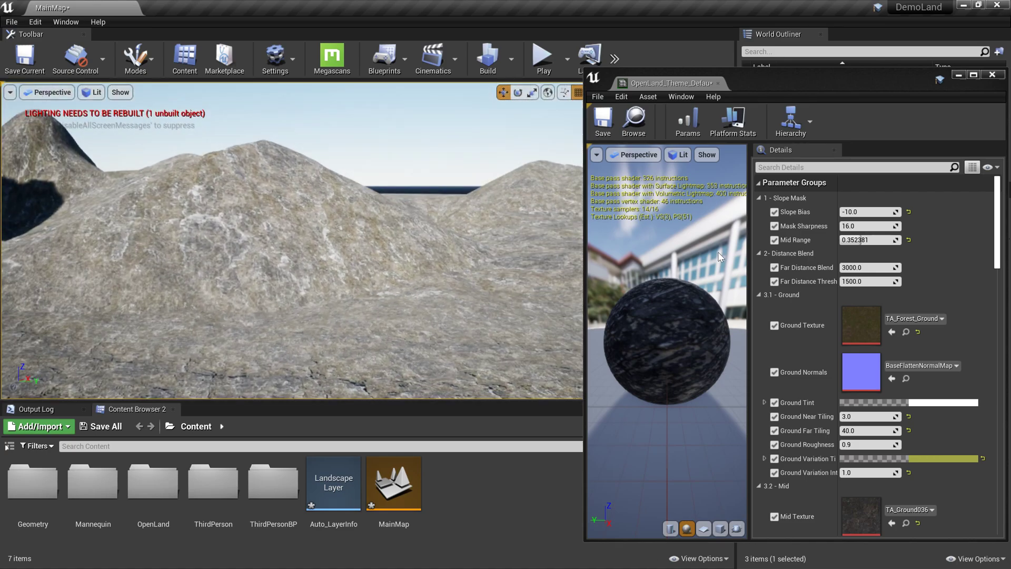
click(909, 211)
right_drag(292, 240, 369, 240)
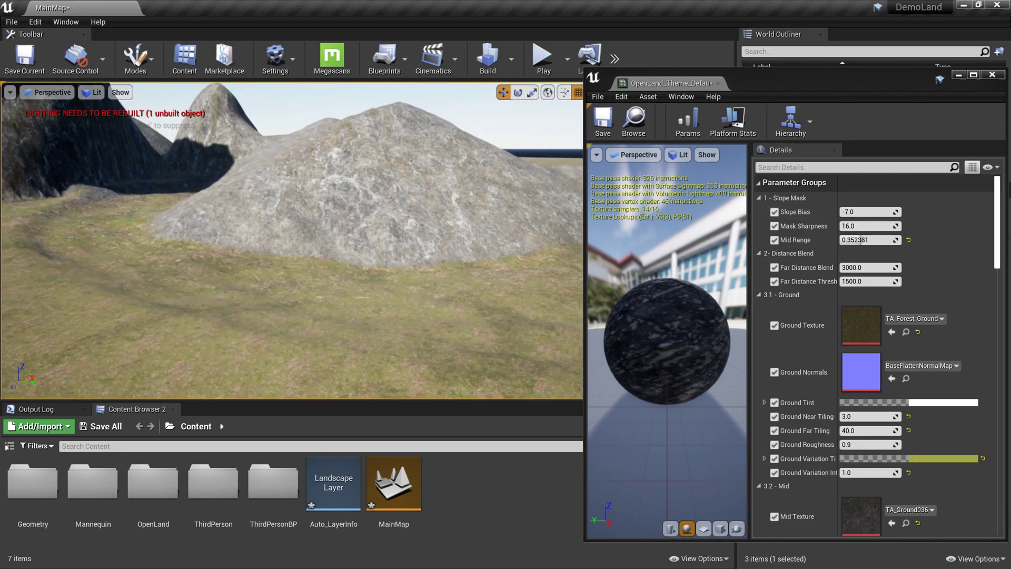
Adjust the material's Slope Bias to about -5.03 with the hills viewed from above
click(866, 211)
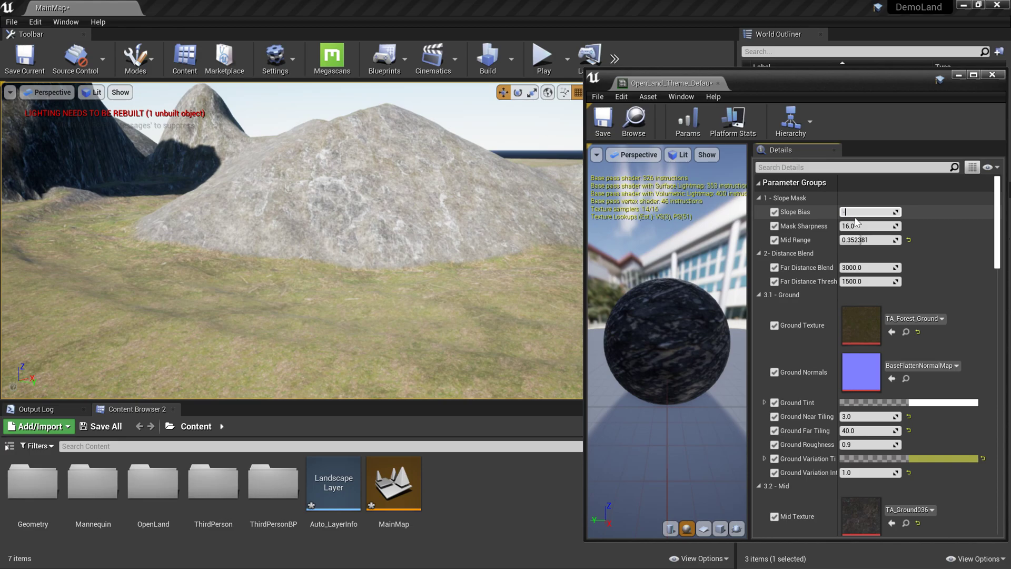
mouse_move(278, 155)
right_down()
mouse_move(173, 154)
mouse_move(278, 155)
right_up()
right_drag(386, 241, 400, 268)
right_drag(340, 240, 344, 266)
right_drag(522, 266, 487, 247)
mouse_move(858, 212)
mouse_down()
mouse_move(849, 213)
mouse_move(866, 213)
mouse_up()
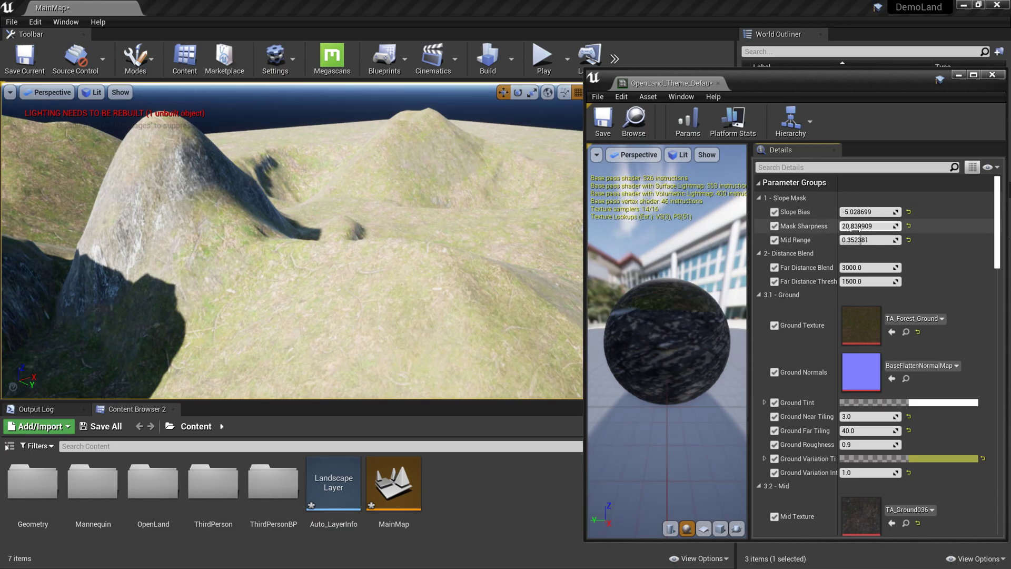
Set the material's Mask Sharpness to about 12.94 and its Slope Bias to -6
mouse_move(855, 229)
mouse_down()
mouse_move(827, 229)
mouse_move(875, 230)
mouse_up()
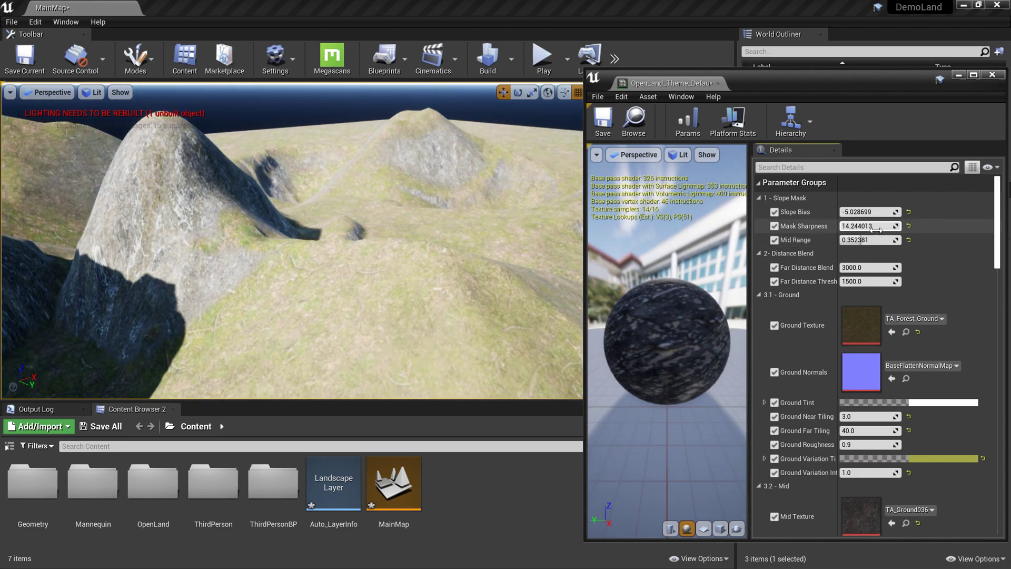
right_drag(477, 243, 400, 237)
drag(461, 264, 461, 266)
click(867, 211)
text(-6)
key(Return)
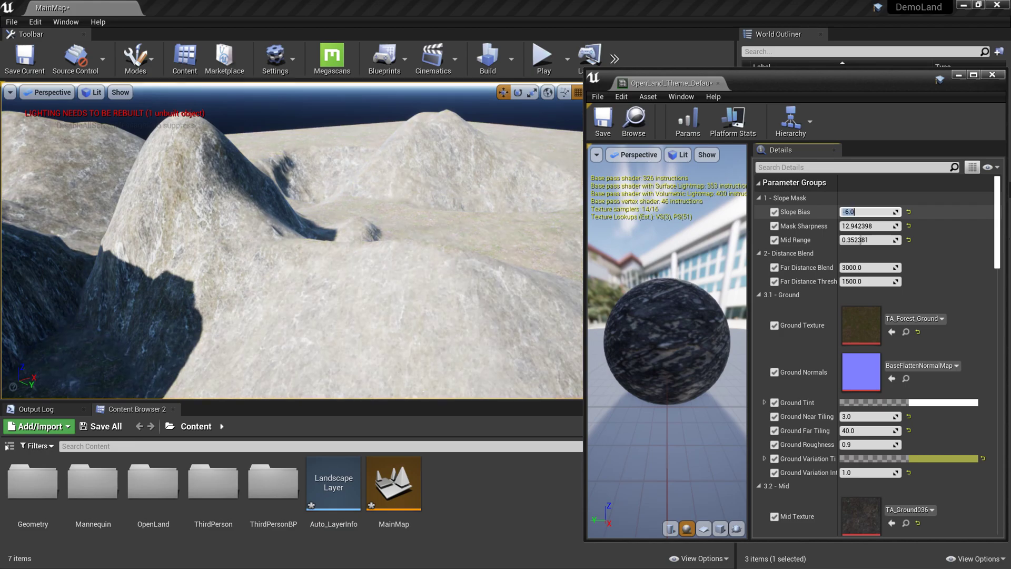
Examine the blend between grass and rock up close at the foot of a hill
right_drag(368, 237, 289, 272)
right_drag(395, 185, 464, 158)
right_drag(289, 235, 400, 236)
right_drag(300, 249, 400, 227)
mouse_move(264, 244)
right_down()
mouse_move(332, 217)
mouse_move(263, 244)
right_up()
right_drag(322, 151, 322, 152)
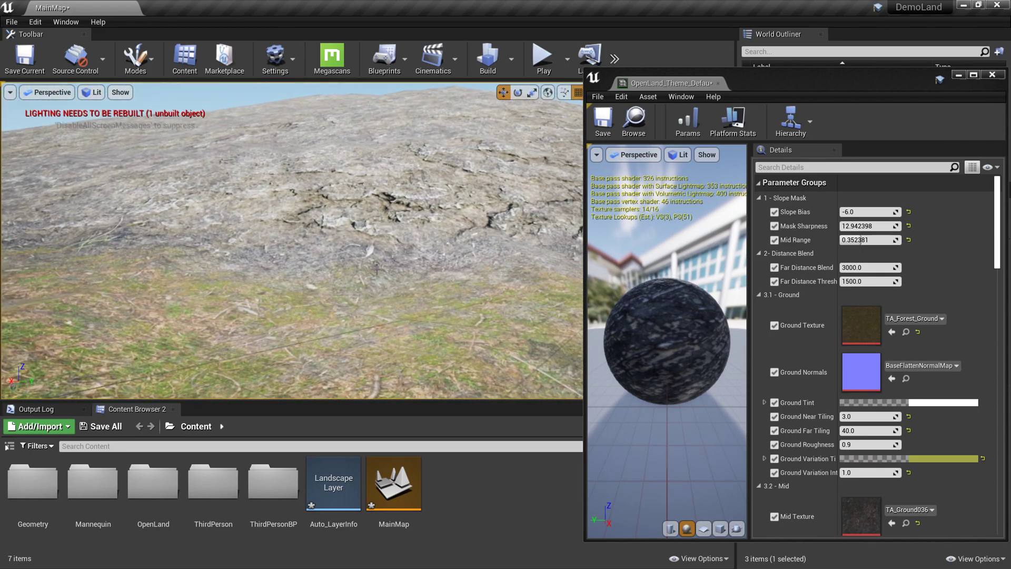
key(w)
right_drag(387, 279, 383, 332)
scroll(380, 333, down, 3)
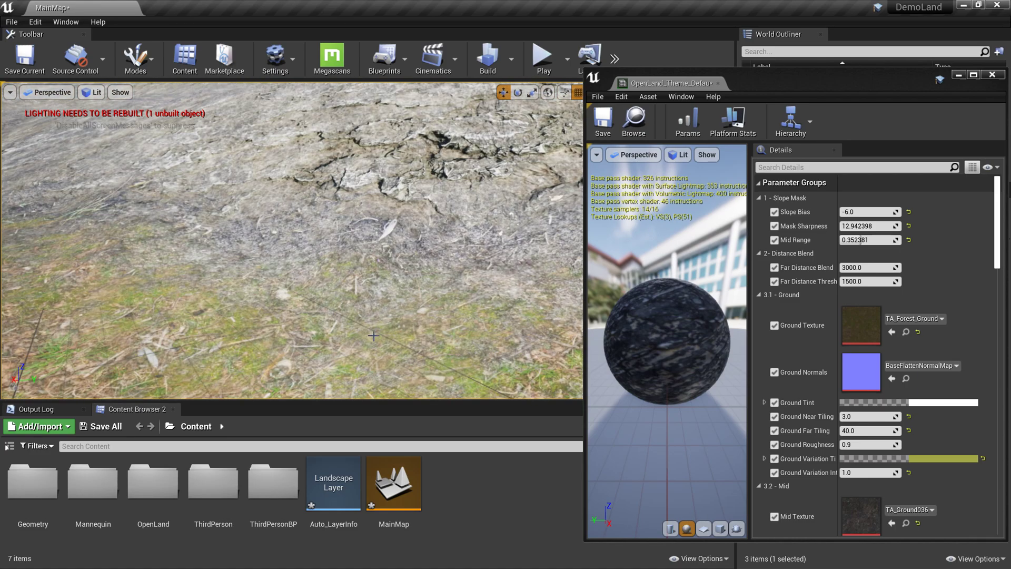
scroll(653, 270, up, 2)
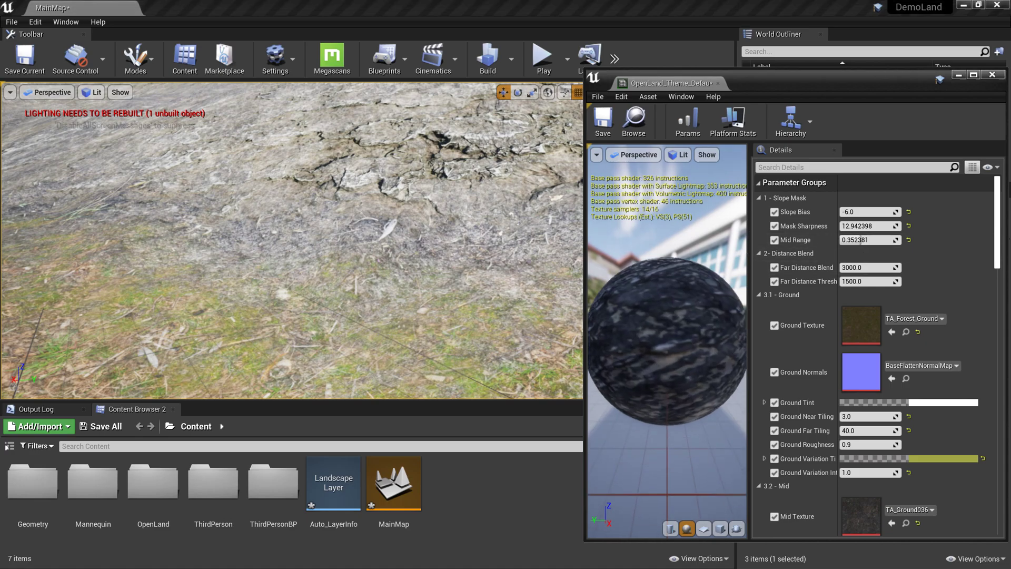
scroll(653, 270, down, 2)
Try the Slope Mask's Mid Range at 1.0, then settle it at about 0.61 while checking the slopes
right_drag(493, 269, 543, 256)
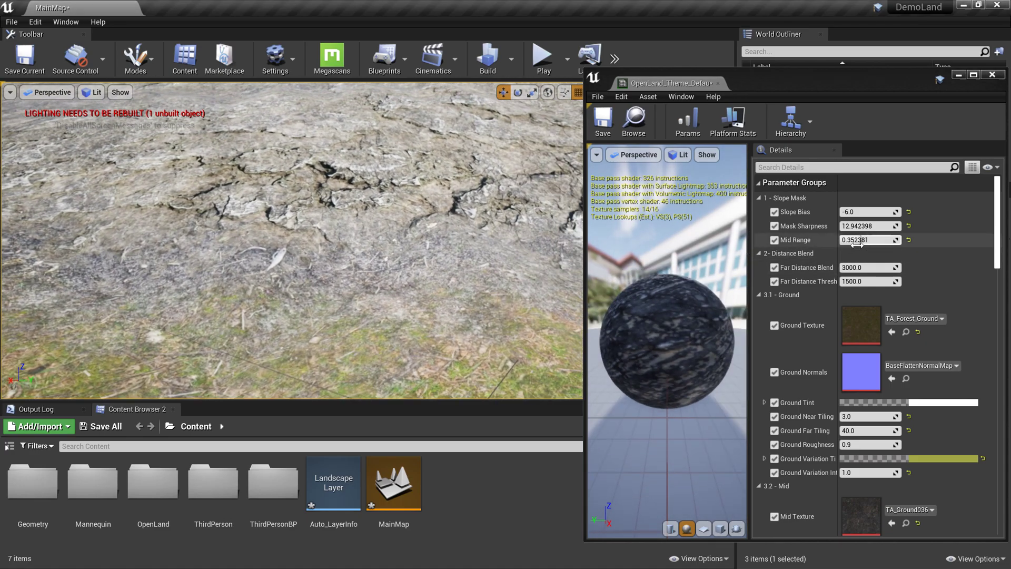
drag(862, 241, 902, 241)
right_drag(458, 279, 398, 261)
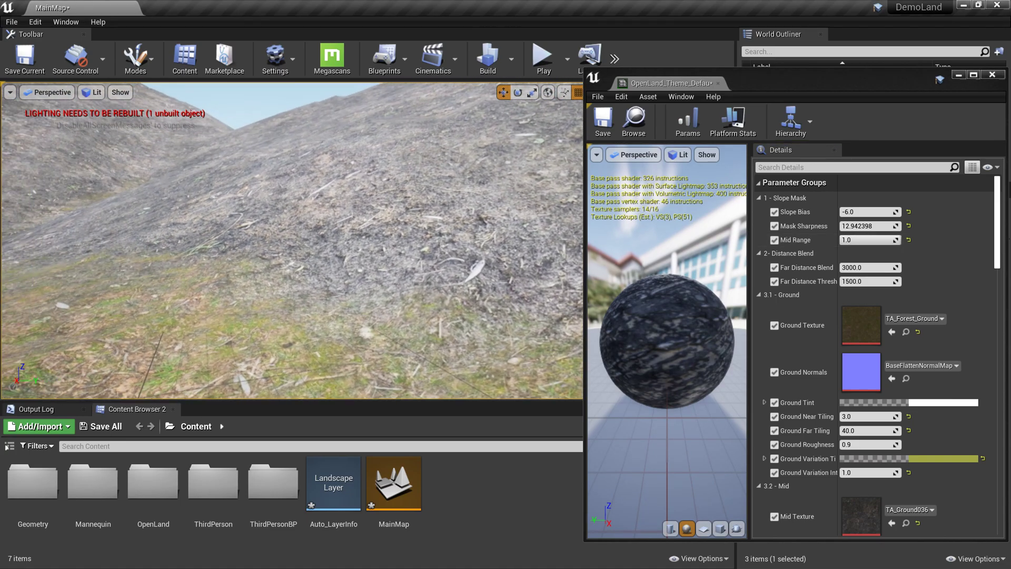
right_drag(410, 282, 452, 294)
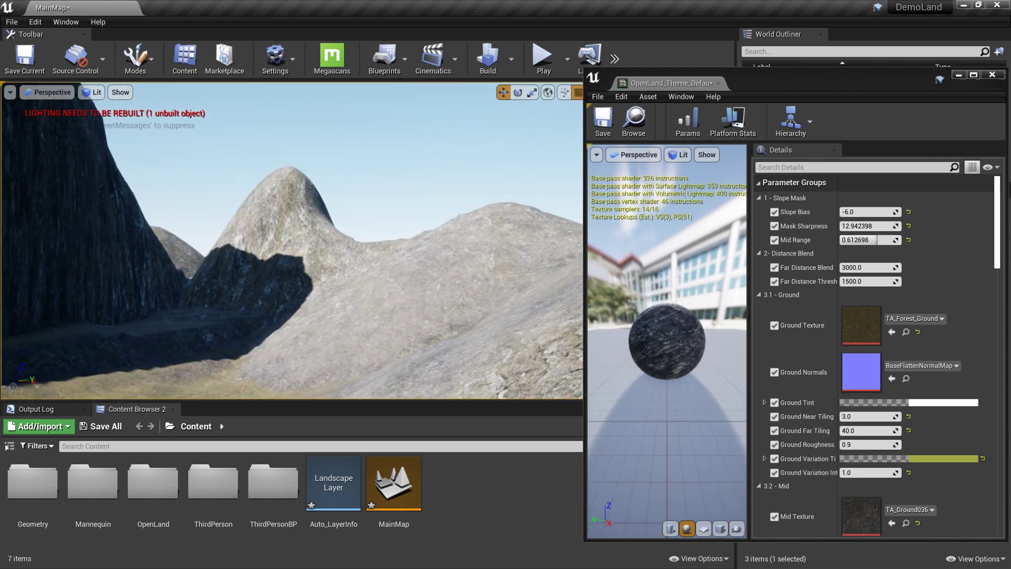
Enable the Top Mask Threshold override in the Top Mask group and lower it to about 457, with the tall mountain in view
right_drag(369, 241, 158, 234)
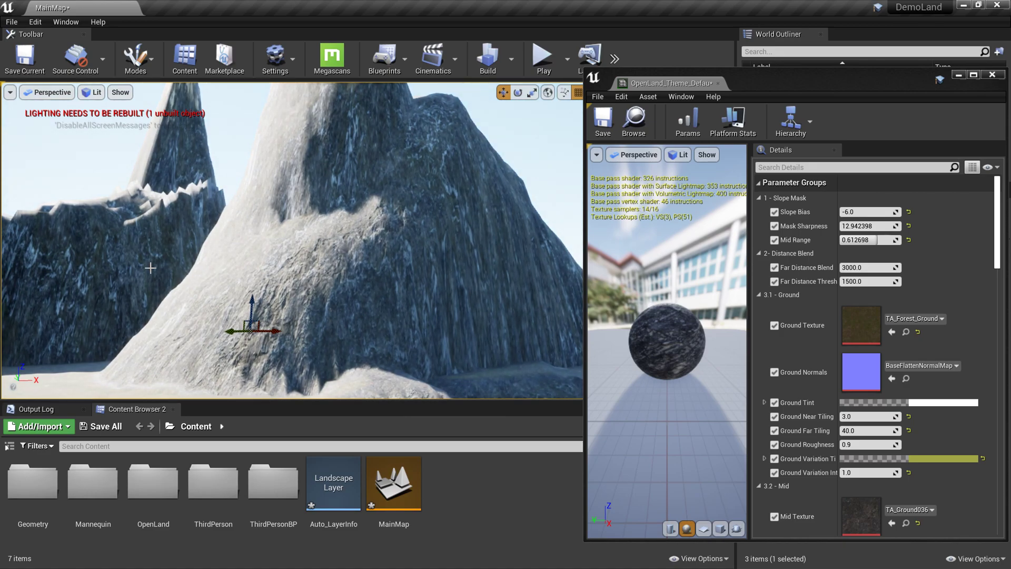
drag(997, 223, 1005, 477)
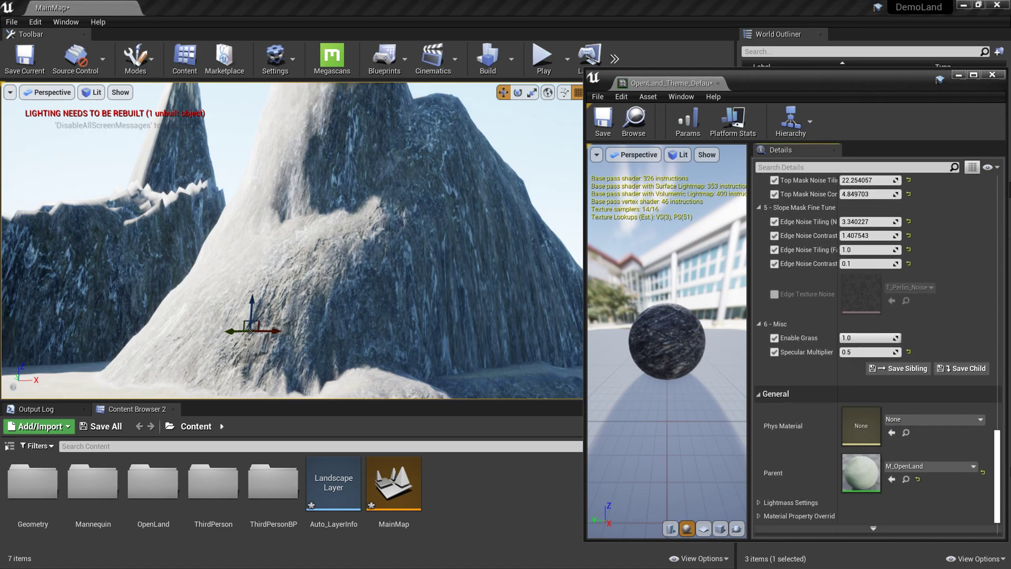
scroll(796, 219, up, 5)
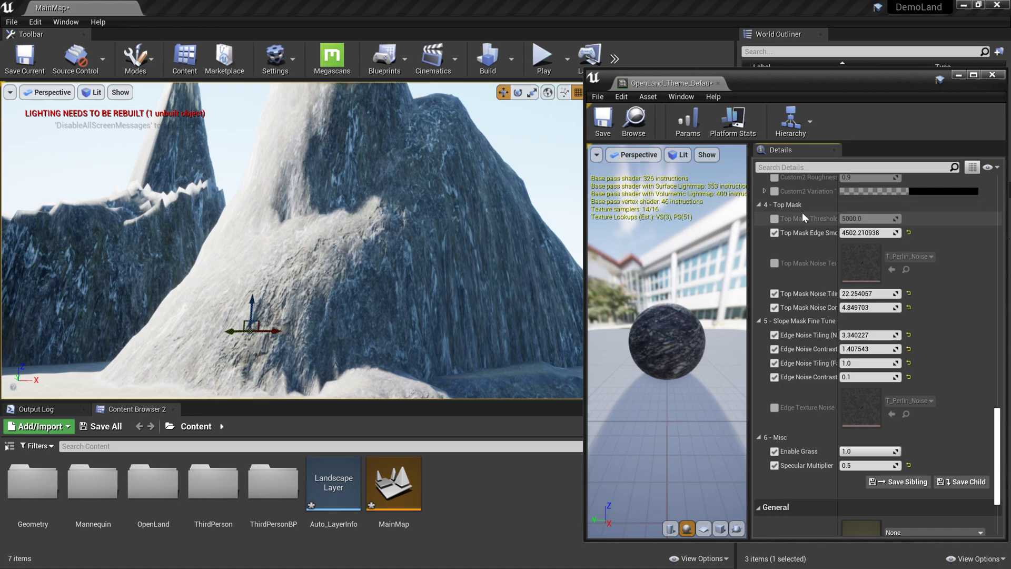
click(774, 219)
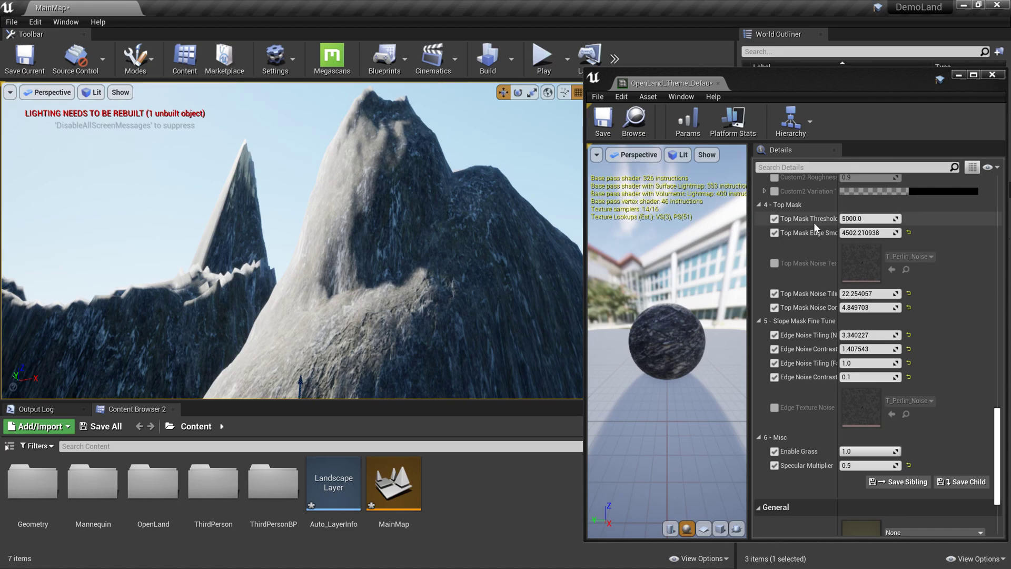
click(869, 222)
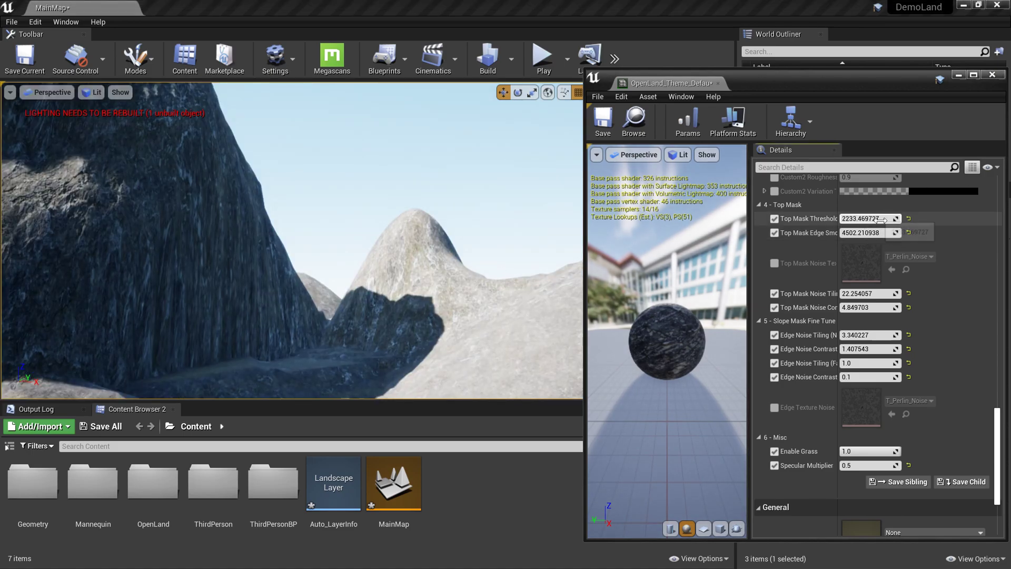
mouse_move(889, 221)
mouse_down()
mouse_move(864, 222)
mouse_move(895, 221)
mouse_up()
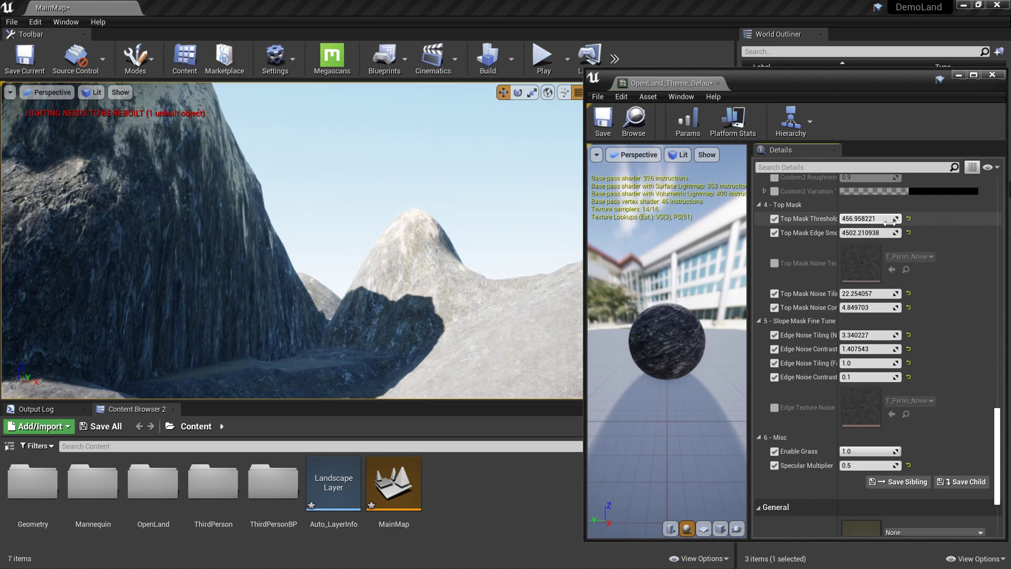
Inspect the top layer on the mountain peaks and surrounding hills, with the material's 3.4 - Top parameters displayed
right_drag(369, 221, 253, 182)
right_drag(277, 240, 330, 262)
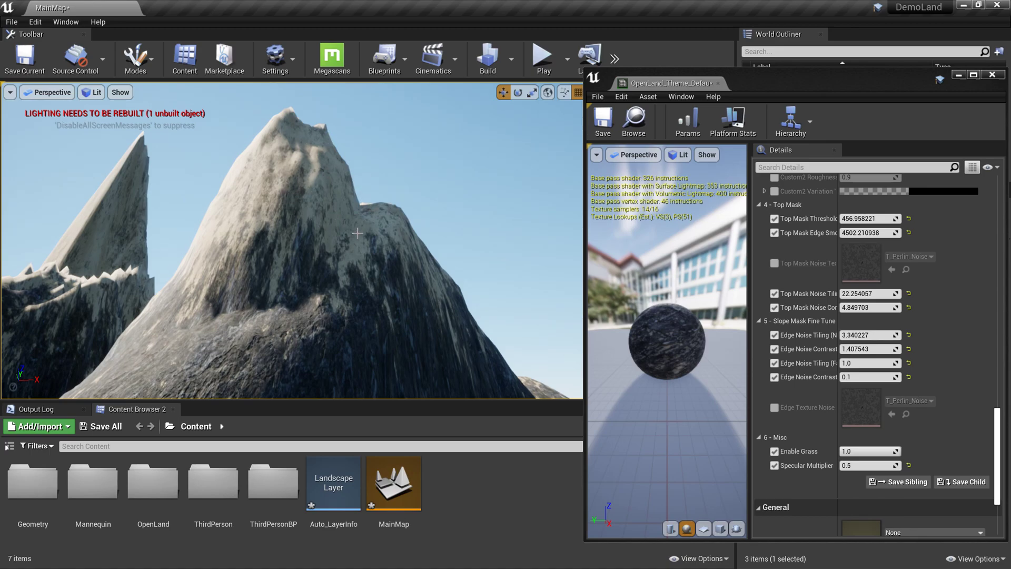
right_drag(302, 209, 325, 243)
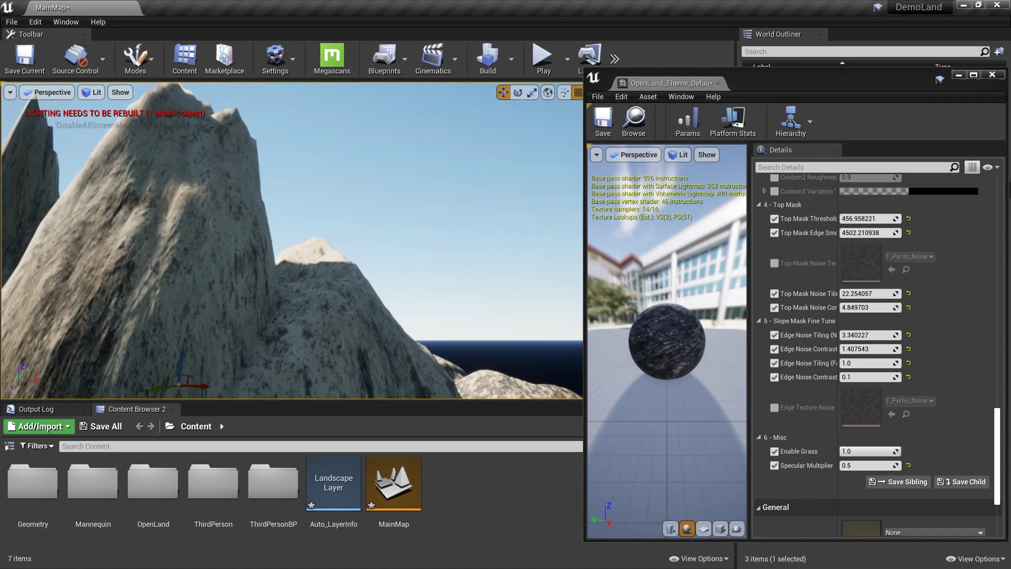
right_drag(292, 240, 221, 347)
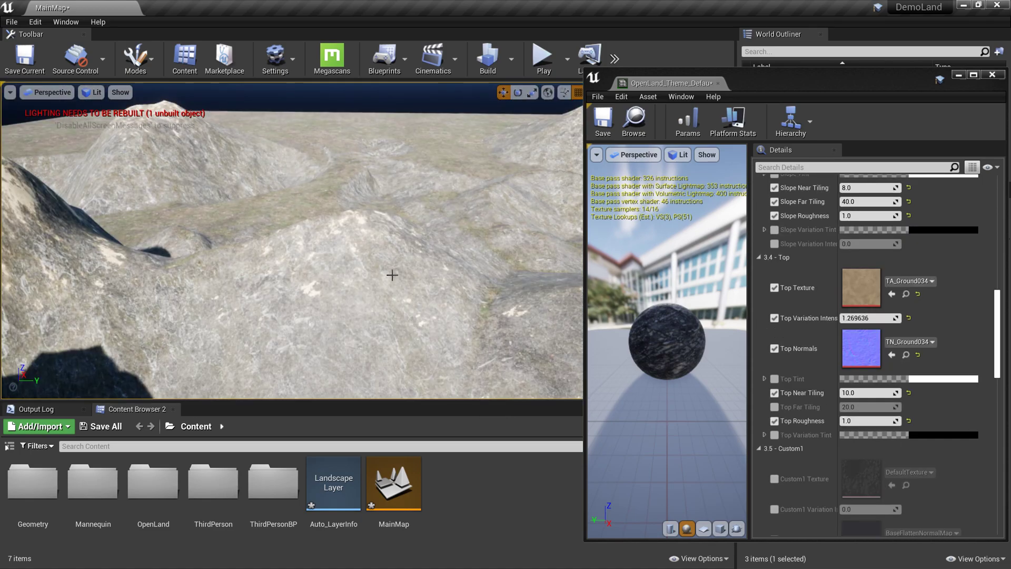
right_drag(393, 276, 363, 273)
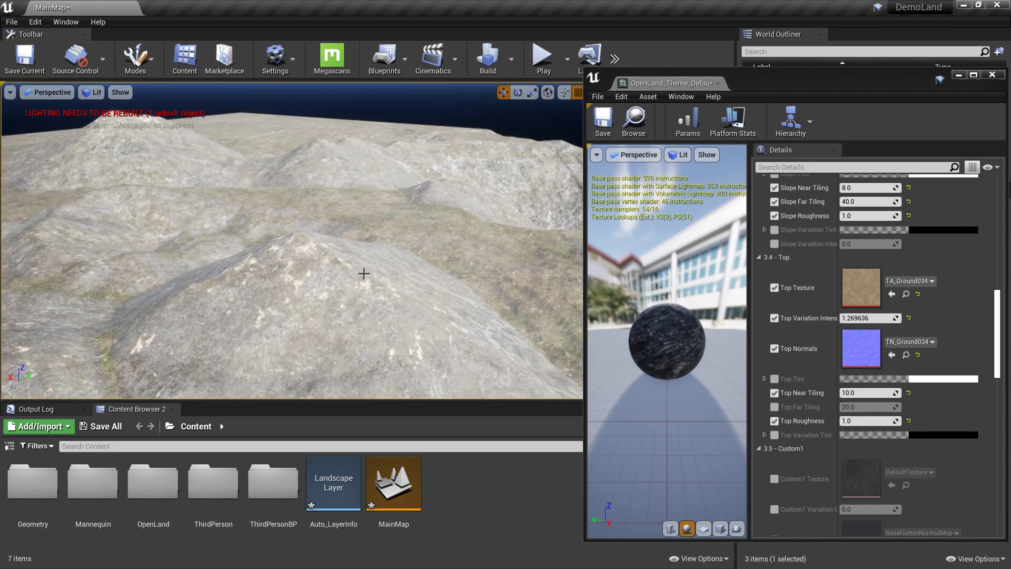
key(f)
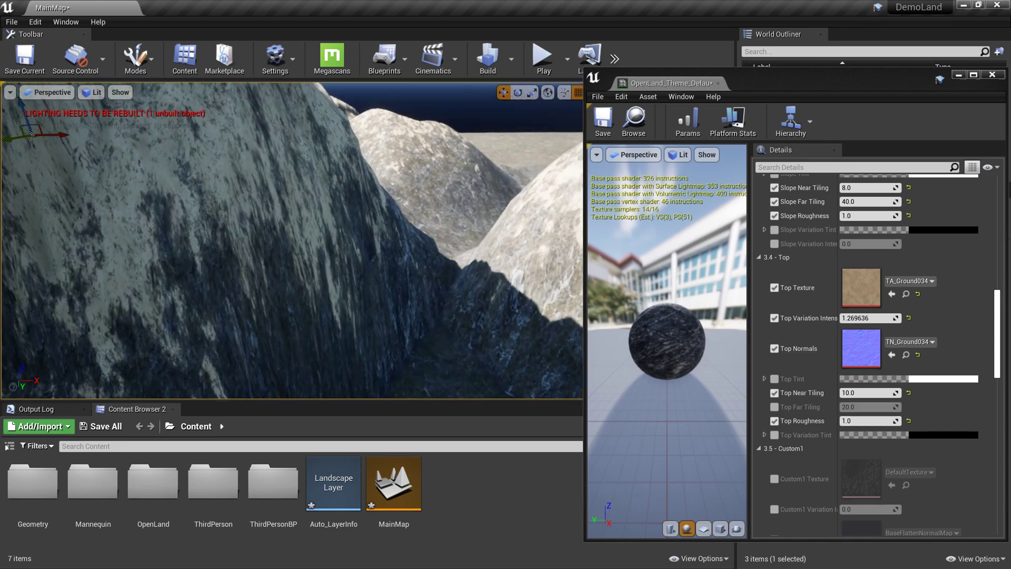
right_drag(292, 241, 289, 238)
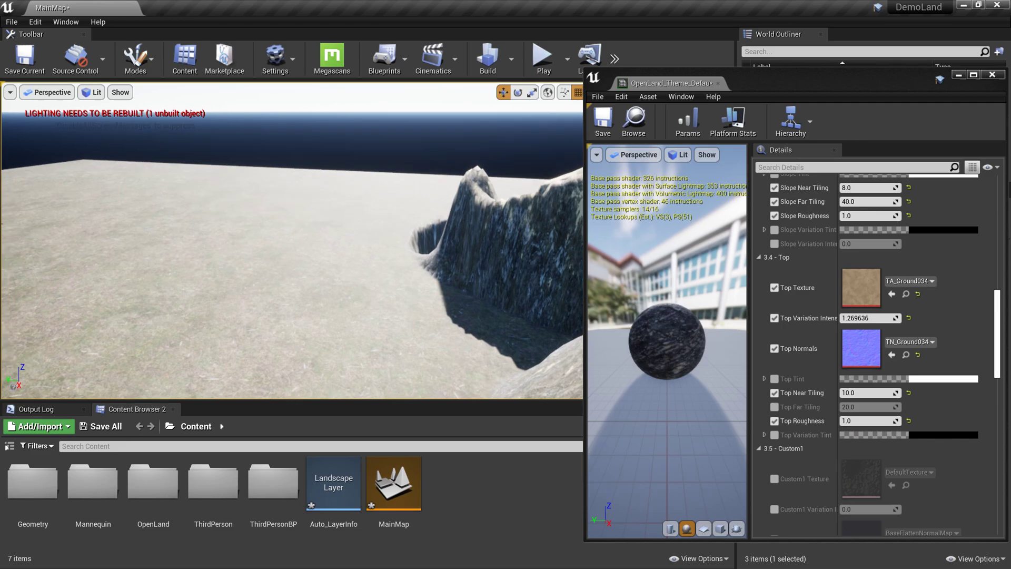